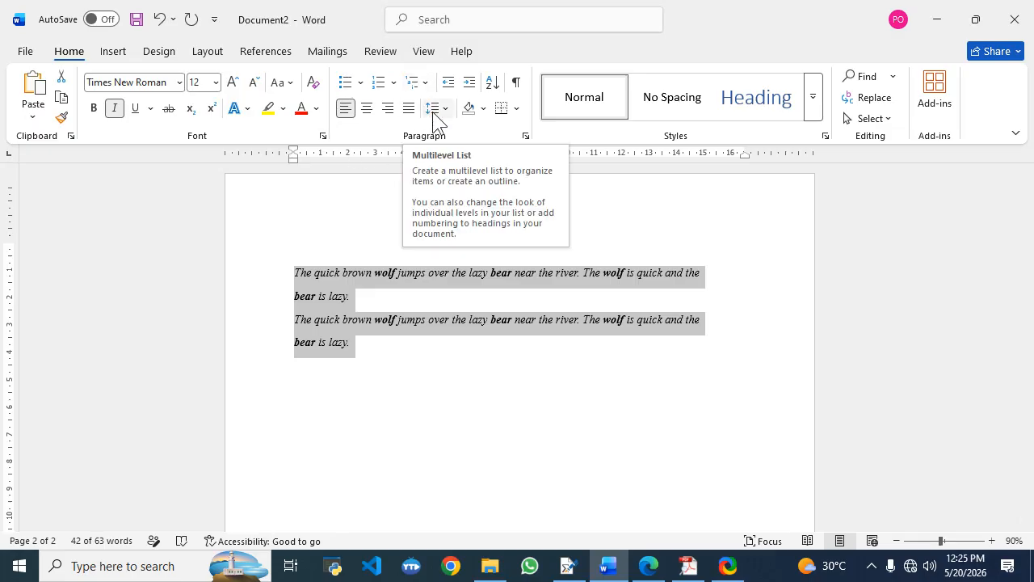
Set the selected page 2 paragraphs' spacing to 12 pt before and 6 pt after.
left_click(445, 109)
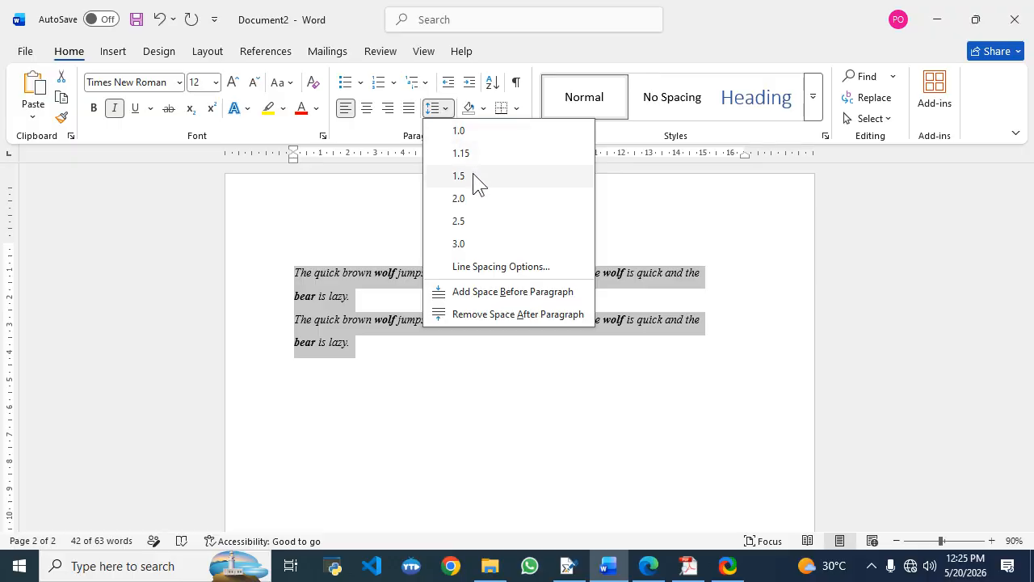
left_click(515, 270)
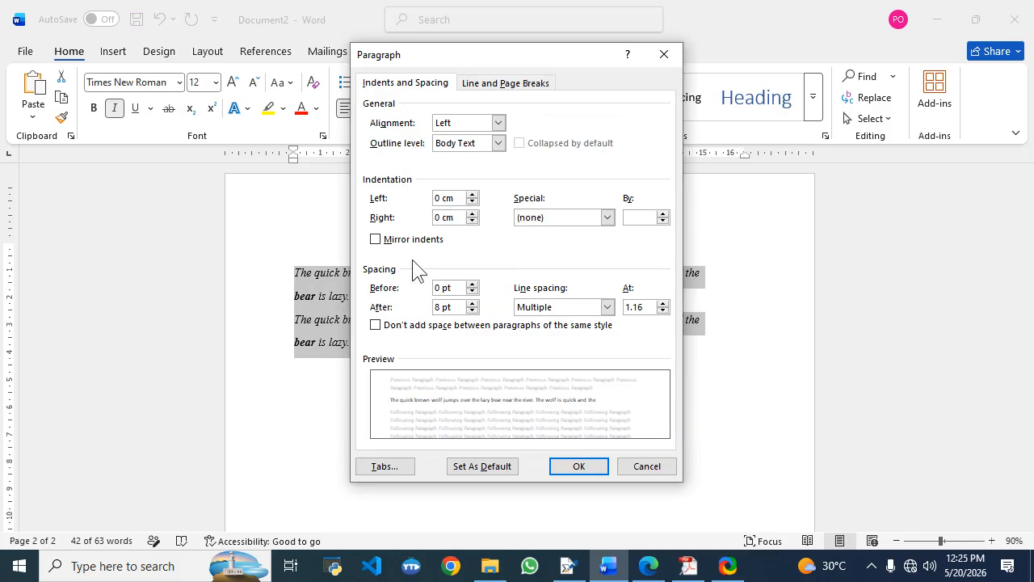
double_click(473, 284)
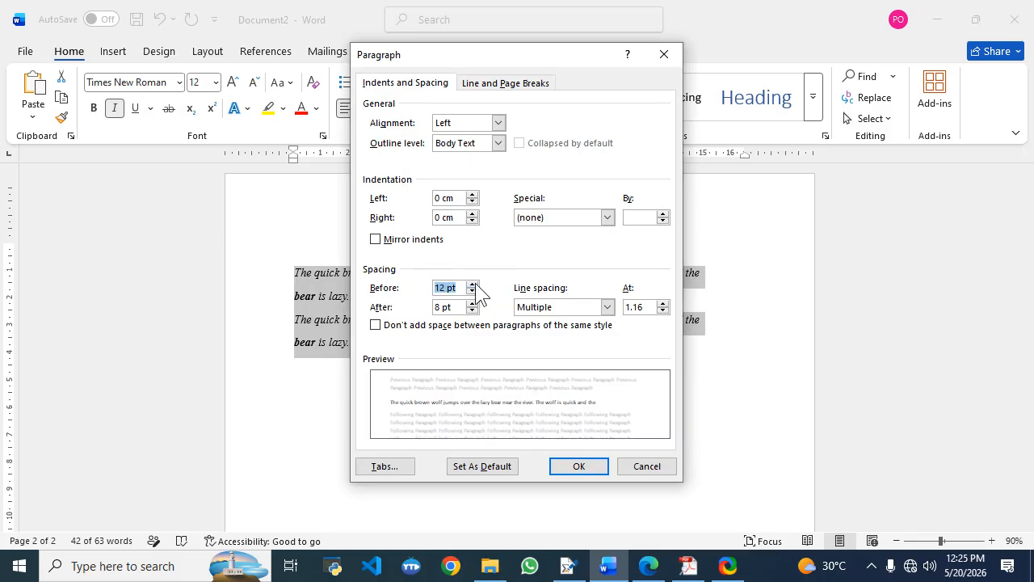
left_click(472, 310)
left_click(457, 289)
key("BackSpace")
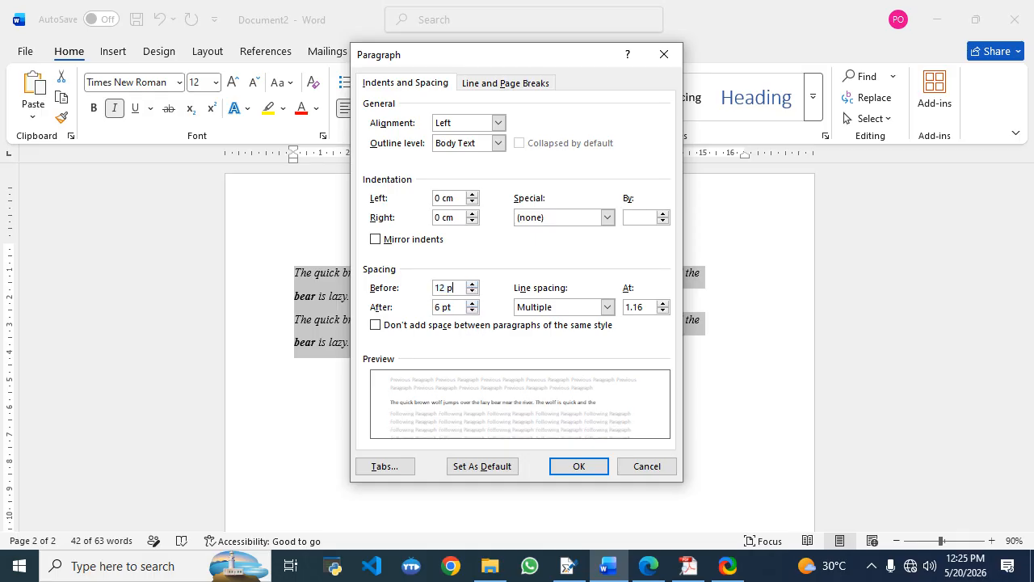
left_click(456, 308)
key("BackSpace")
key("BackSpace")
key("BackSpace")
type("6")
left_click(579, 466)
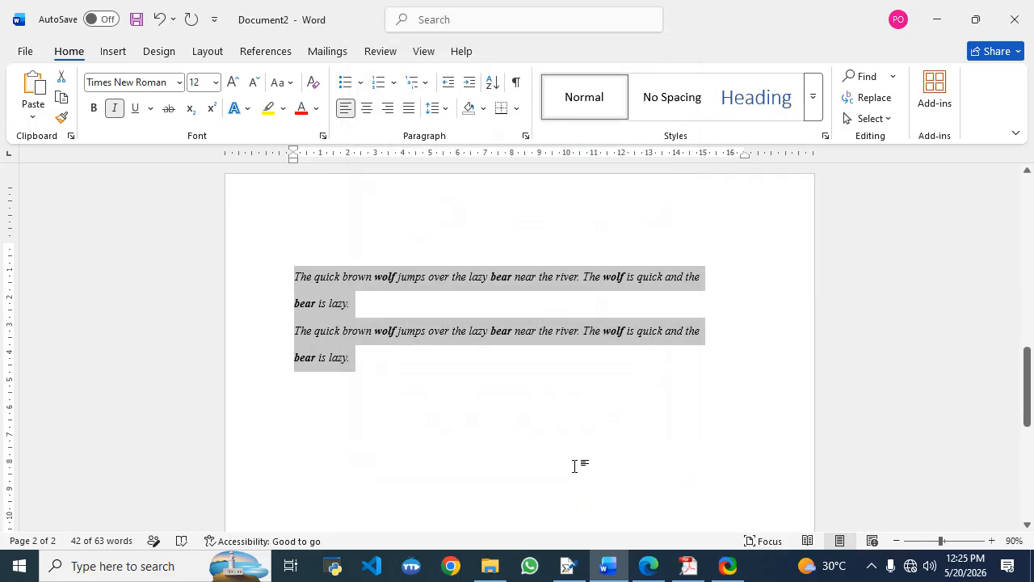
Review the before and after spacing of the selected paragraphs in the line spacing options, leaving them as they are.
left_click(433, 107)
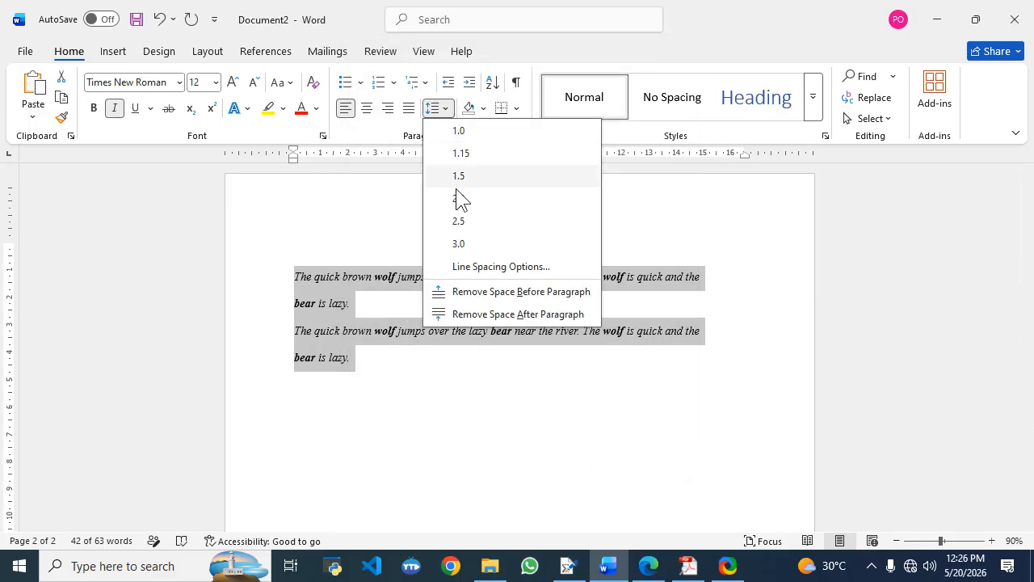
left_click(490, 266)
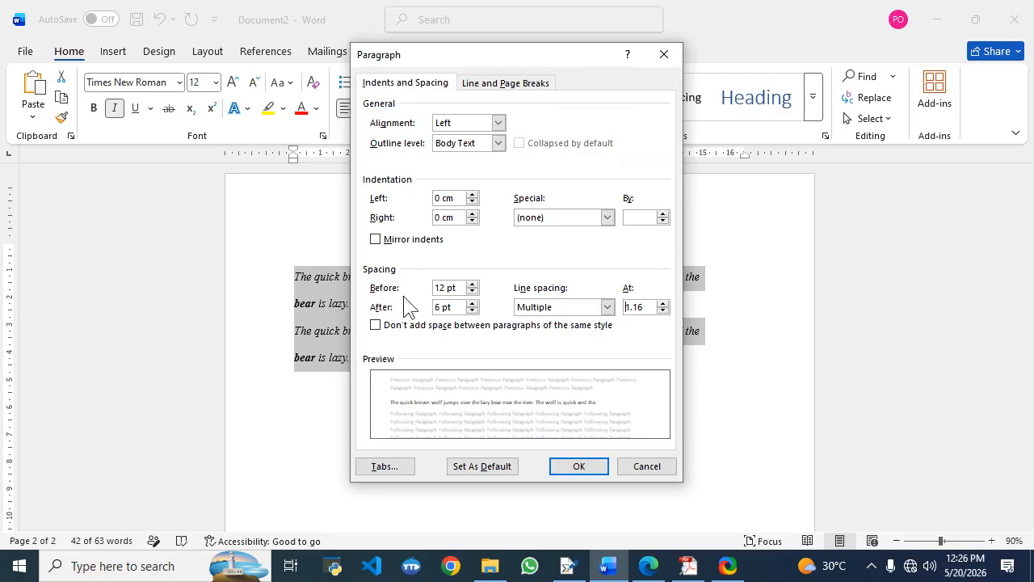
left_click(668, 58)
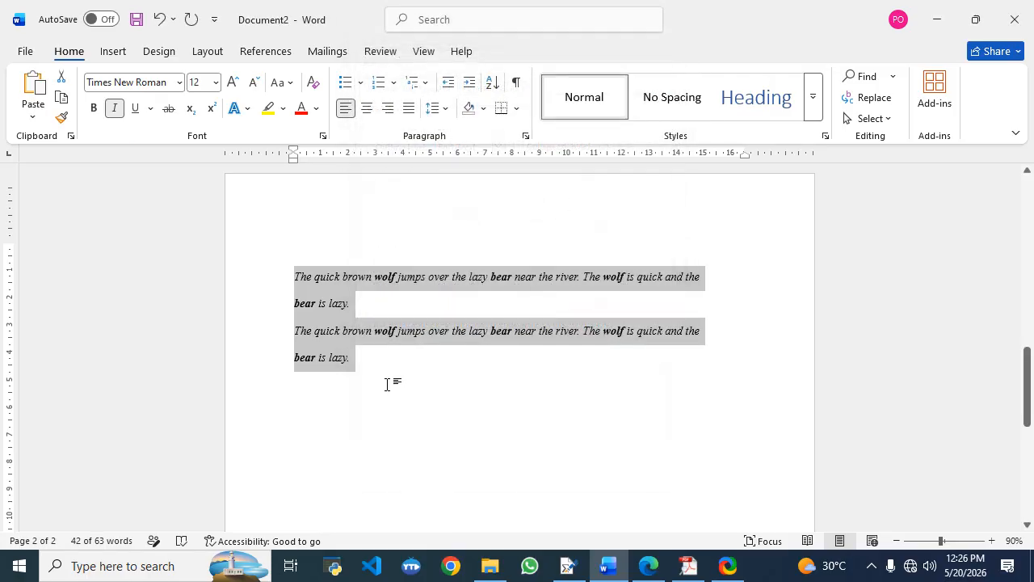
Deselect the paragraphs, read the header instructions of Practical 14 in the WinEdtPDF document, and return to Word.
left_click(383, 378)
left_click(689, 566)
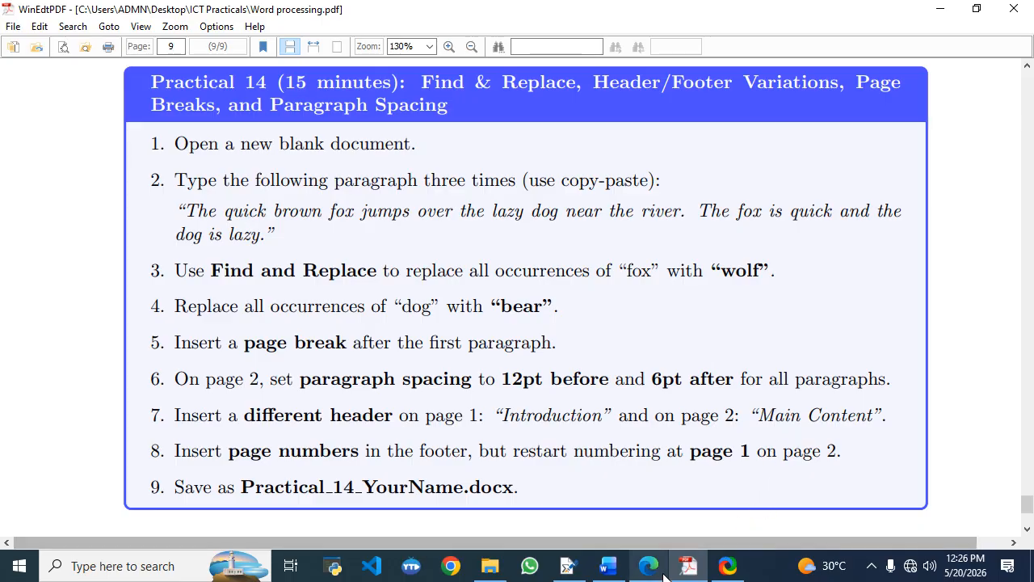
left_click(620, 573)
left_click(113, 52)
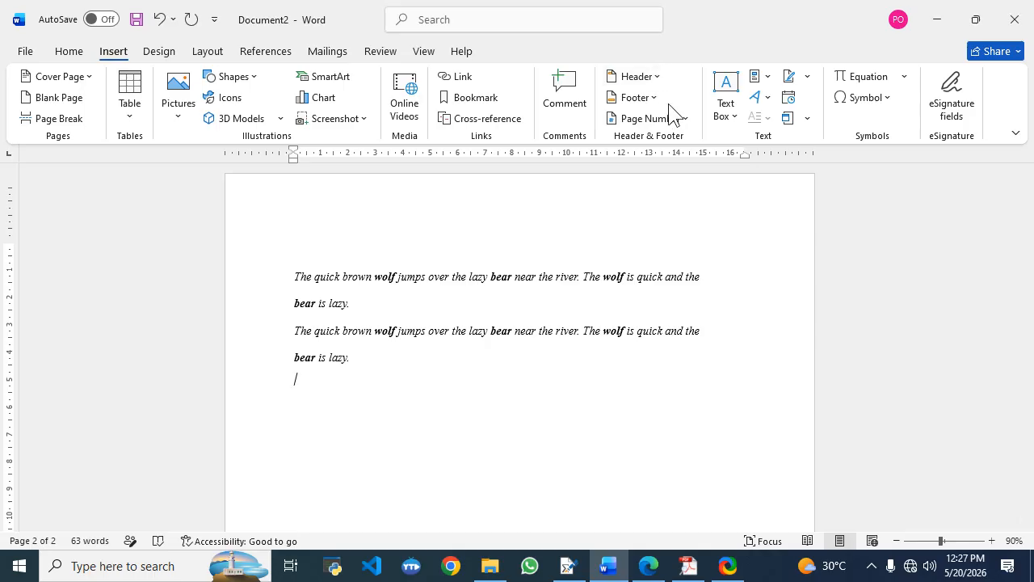
left_click(657, 76)
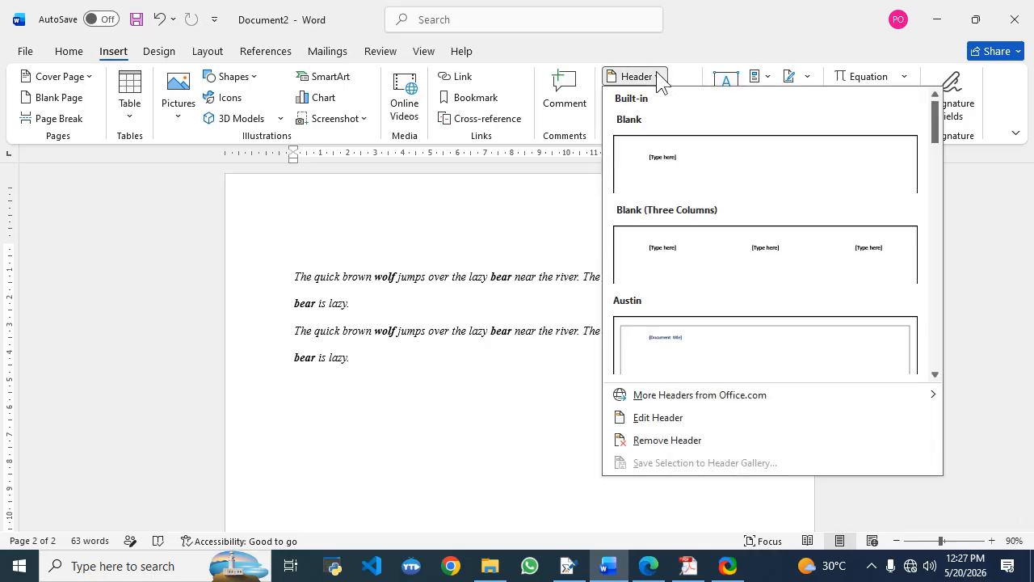
left_click(675, 421)
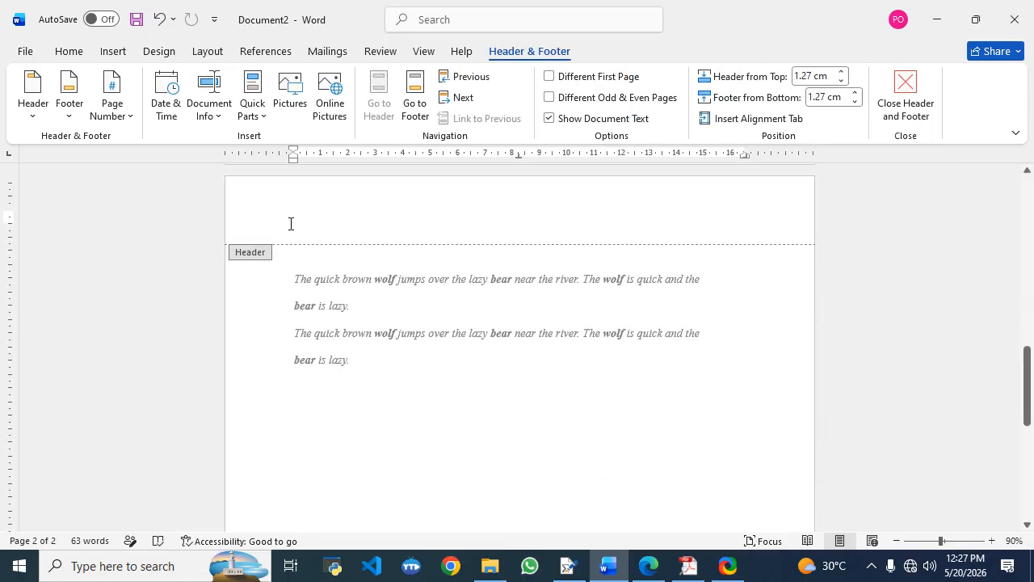
scroll(298, 229, "up", 1)
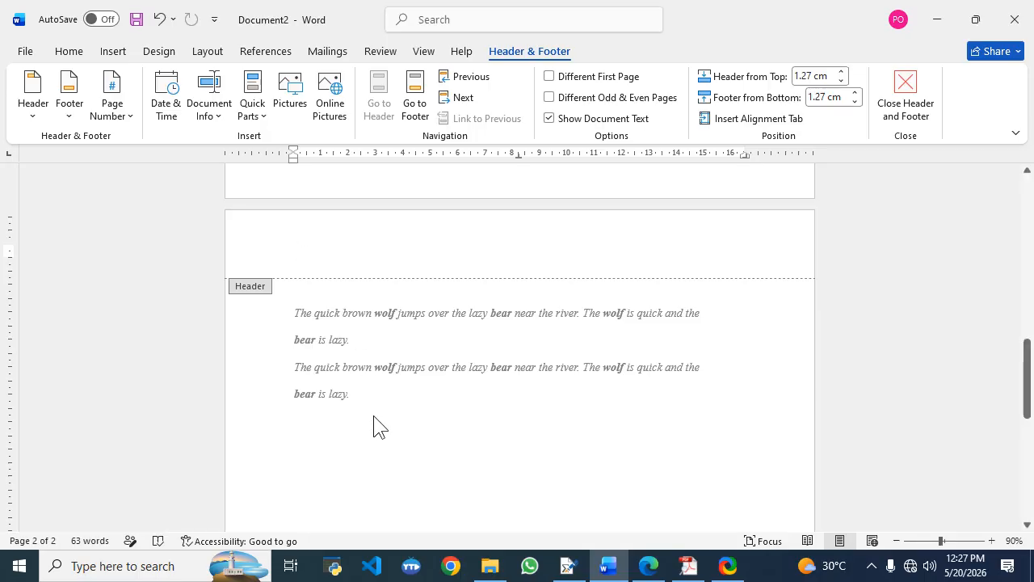
double_click(398, 432)
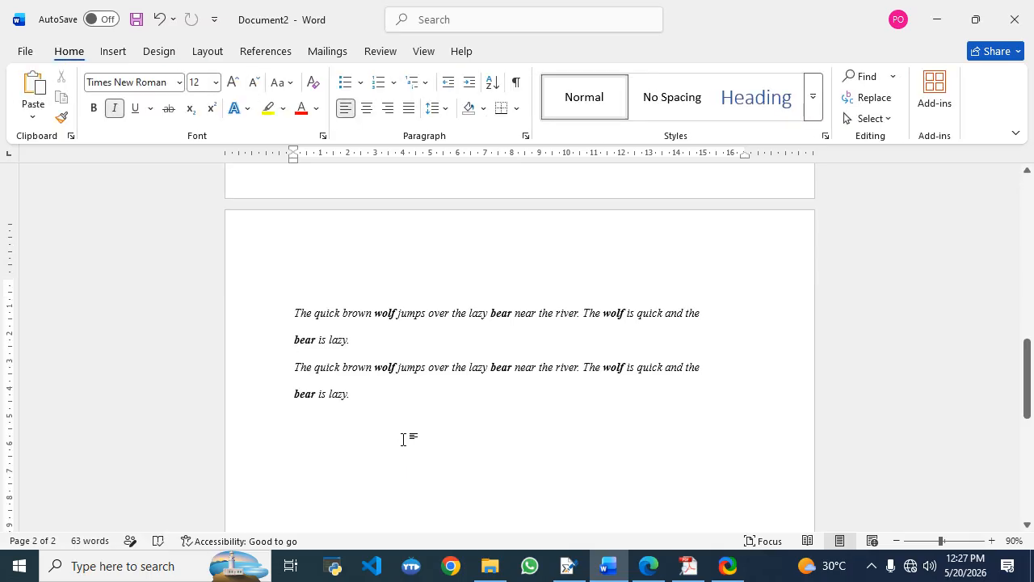
Open the header on page 1 and enter the text "Main content".
scroll(403, 439, "up", 10)
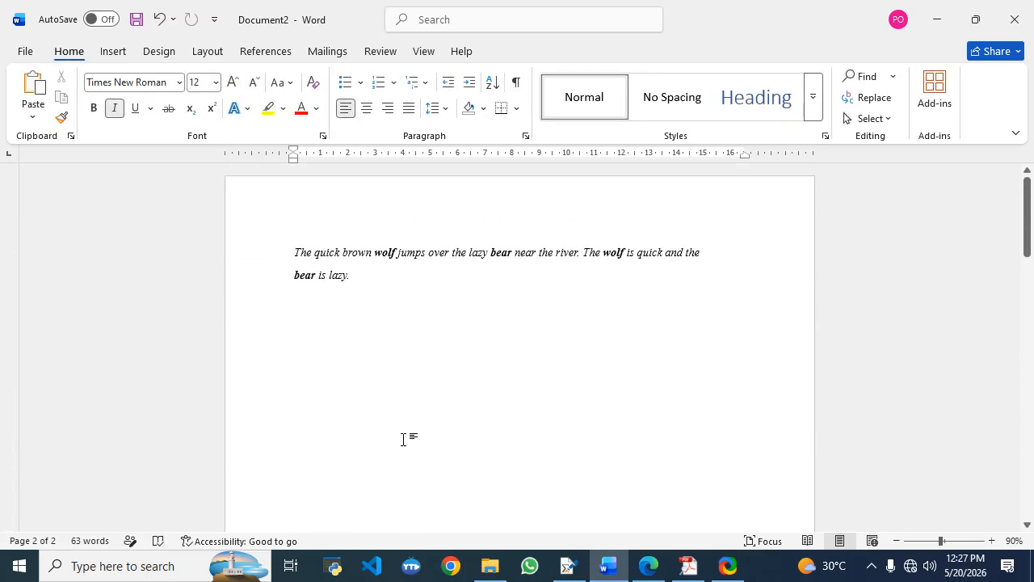
double_click(353, 194)
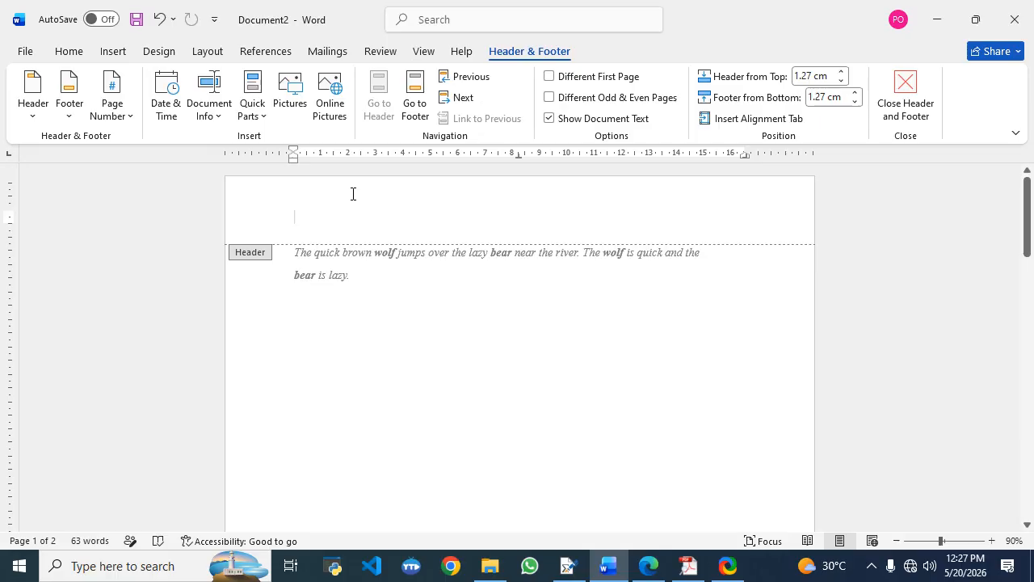
type("Main content")
Italicize the "Main content" header text and capitalize each word.
left_click_drag(293, 216, 354, 217)
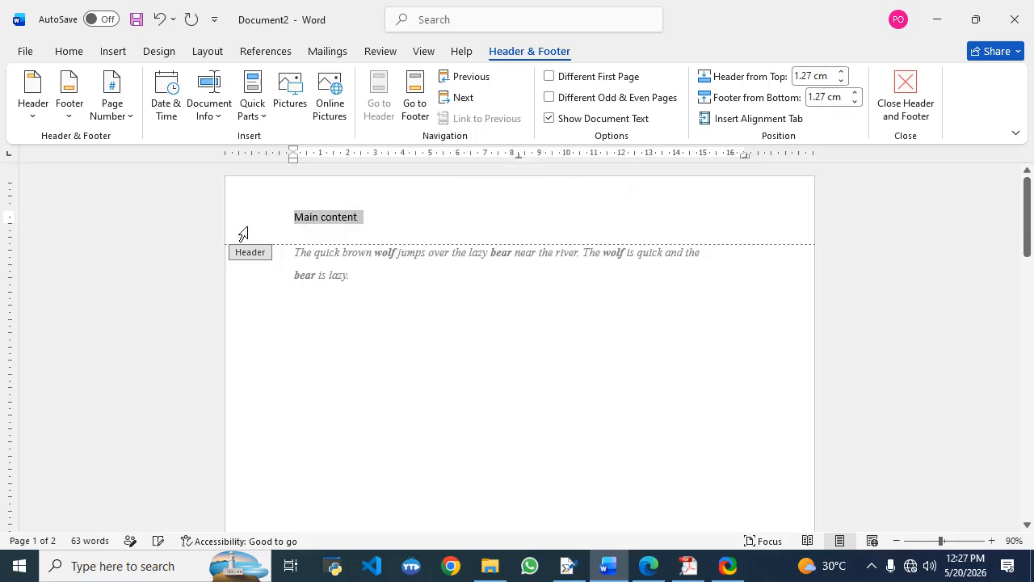
left_click(69, 52)
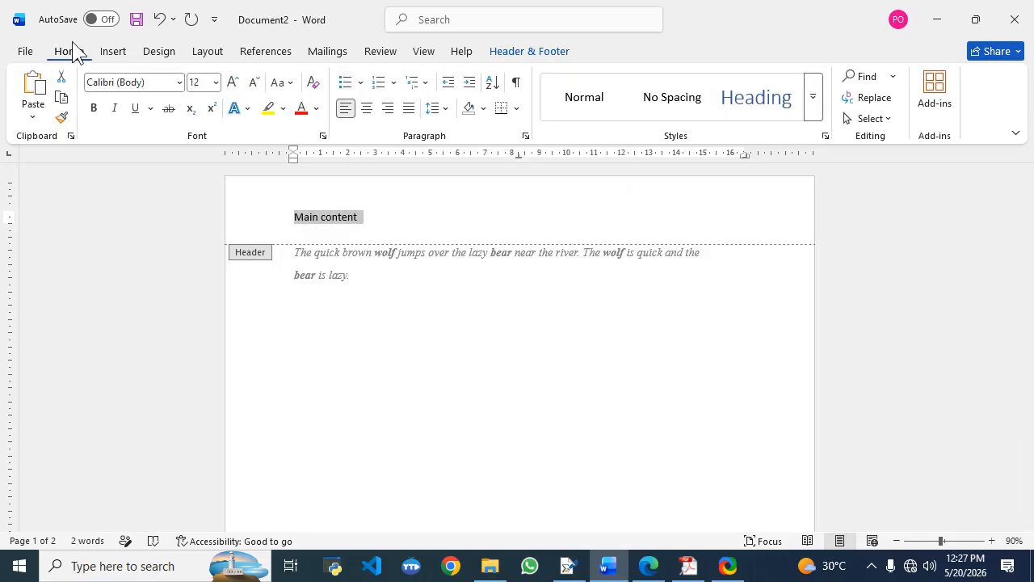
left_click(113, 110)
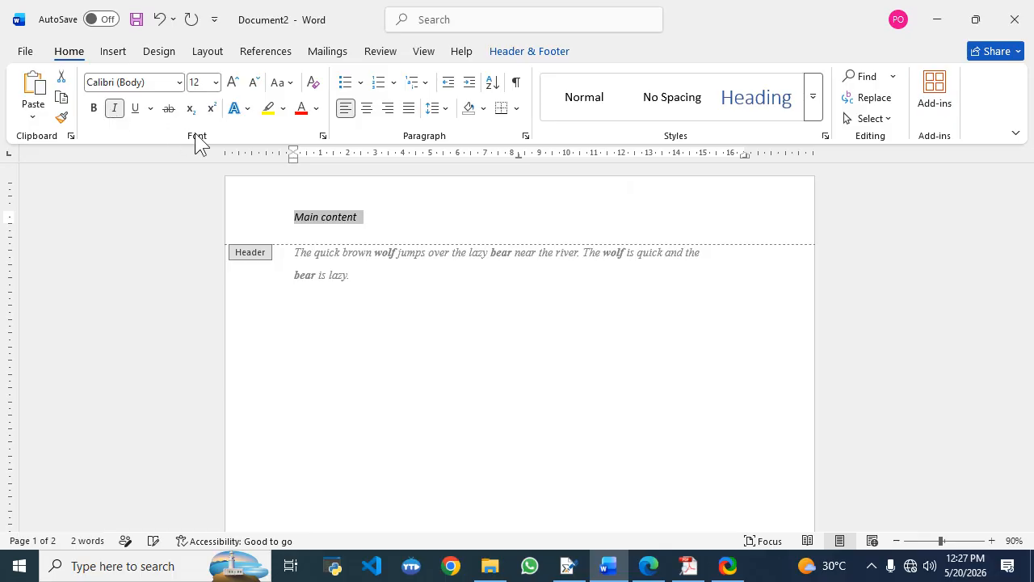
left_click(284, 83)
left_click(328, 173)
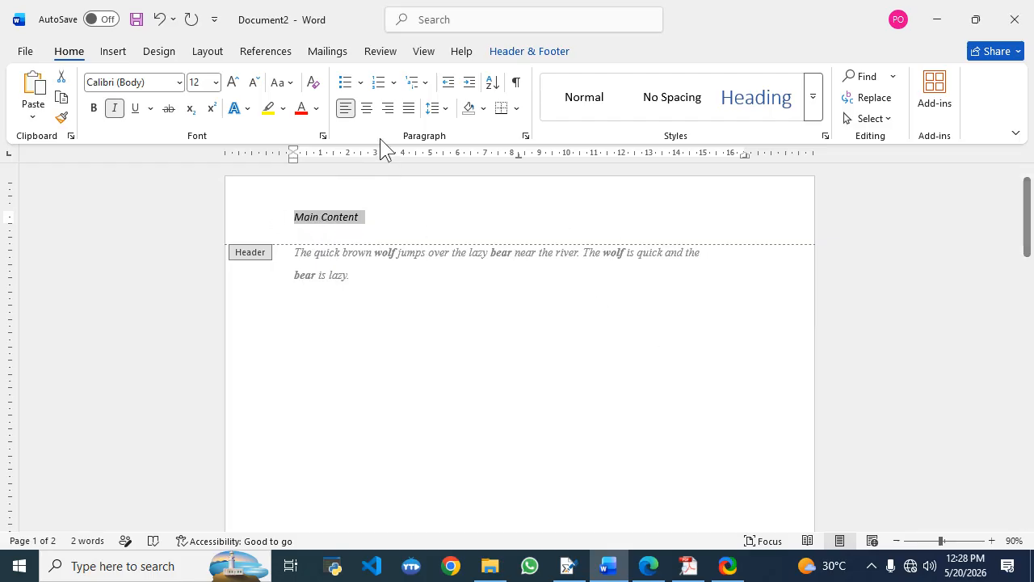
left_click(385, 218)
Compare the headers on both pages with the Practical 14 instructions in WinEdtPDF, and return to Word.
scroll(547, 328, "down", 5)
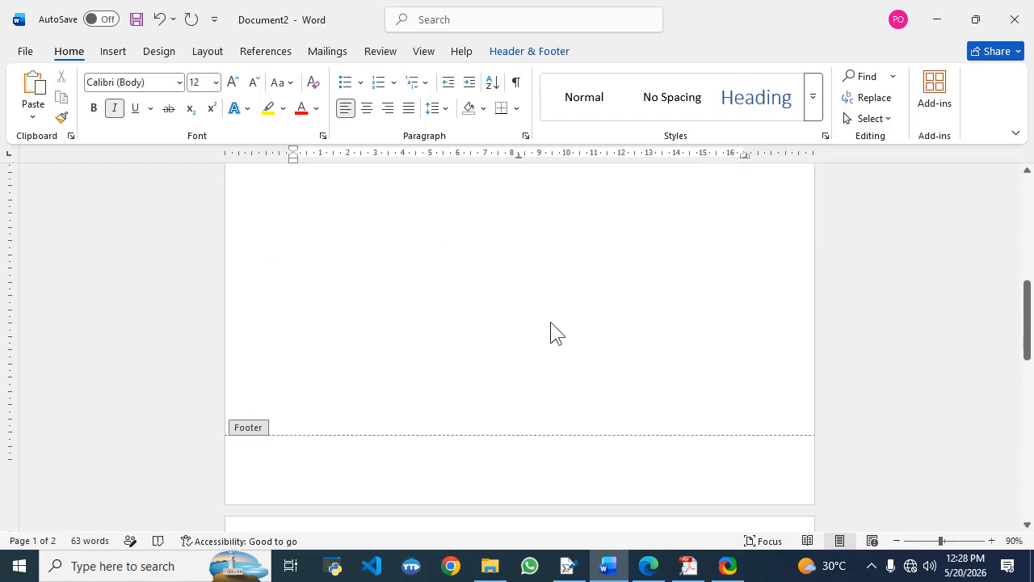
scroll(554, 332, "down", 8)
scroll(497, 388, "up", 5)
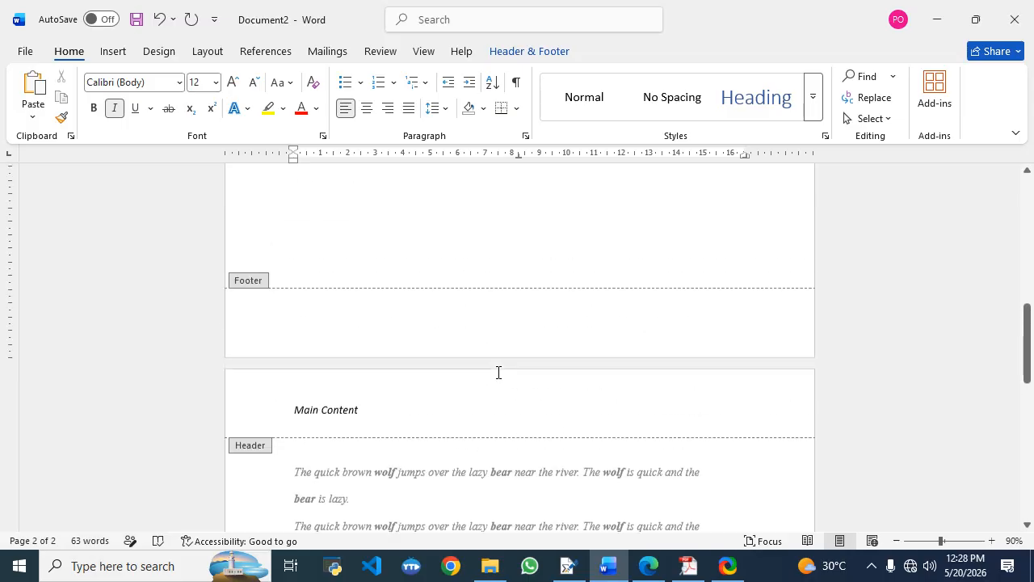
scroll(498, 373, "down", 3)
scroll(497, 374, "up", 1)
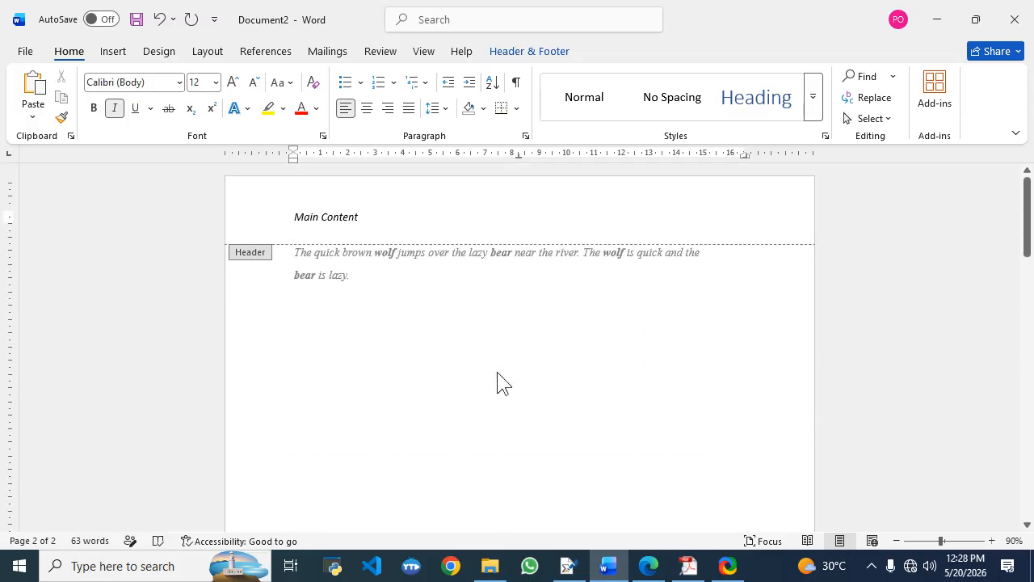
left_click(688, 566)
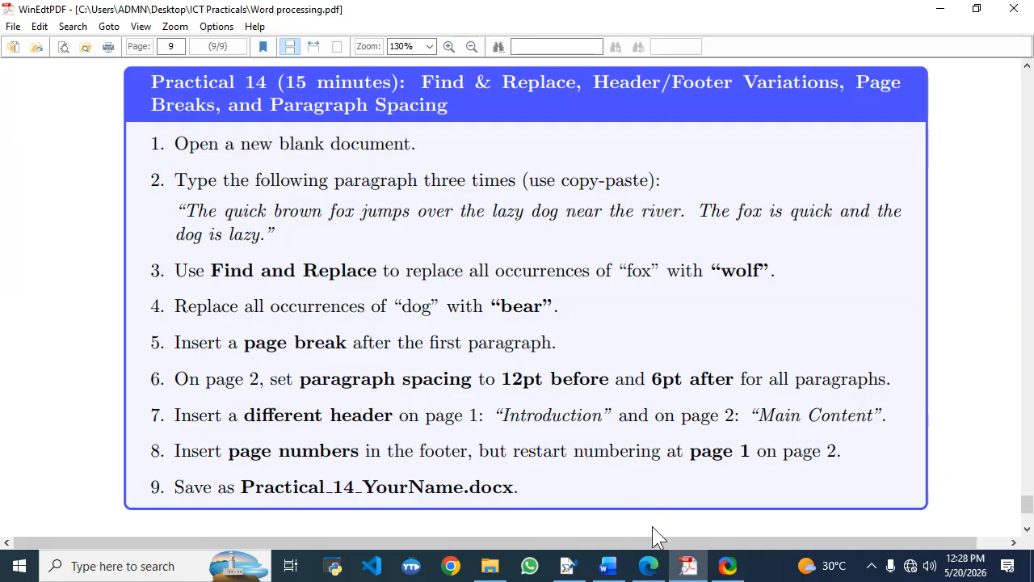
left_click(607, 569)
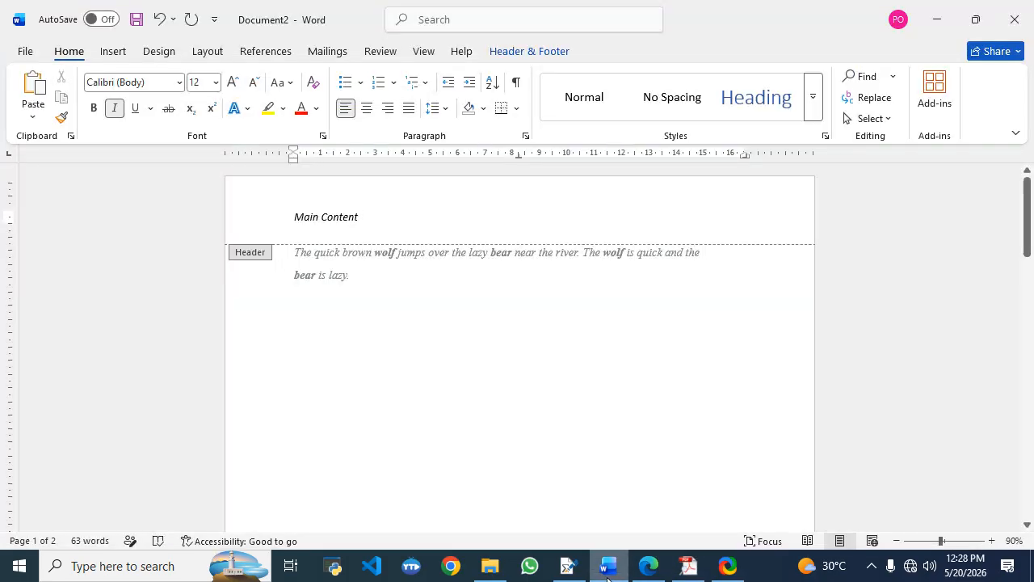
Enable a different first page header and enter "introduction" in the page 1 header.
left_click(295, 216)
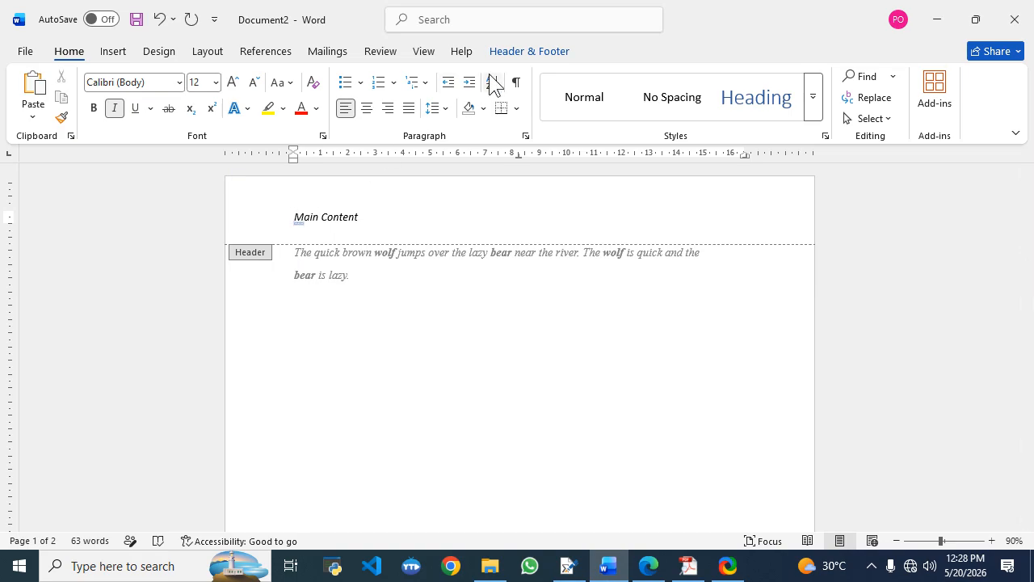
left_click(536, 54)
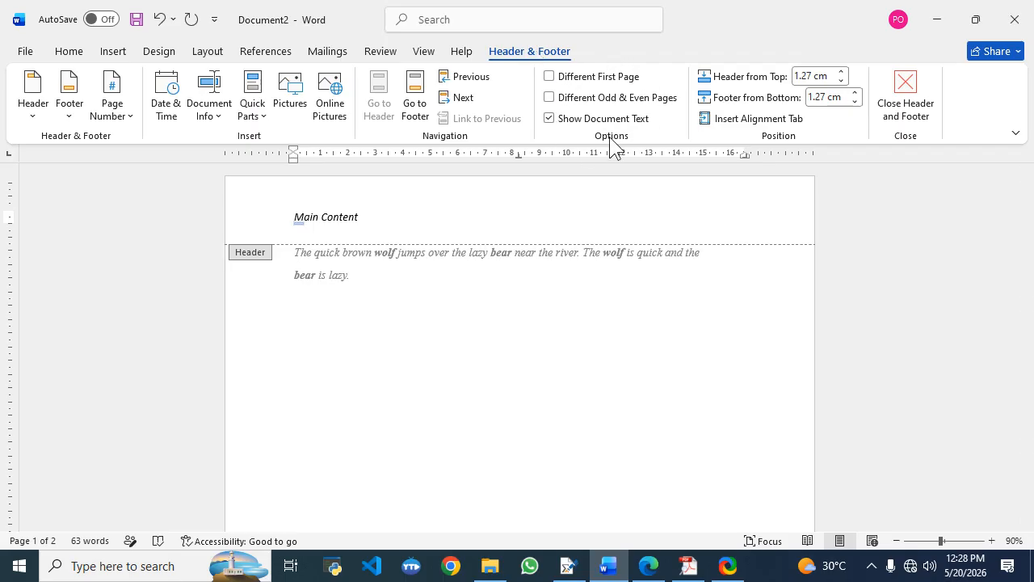
left_click(549, 78)
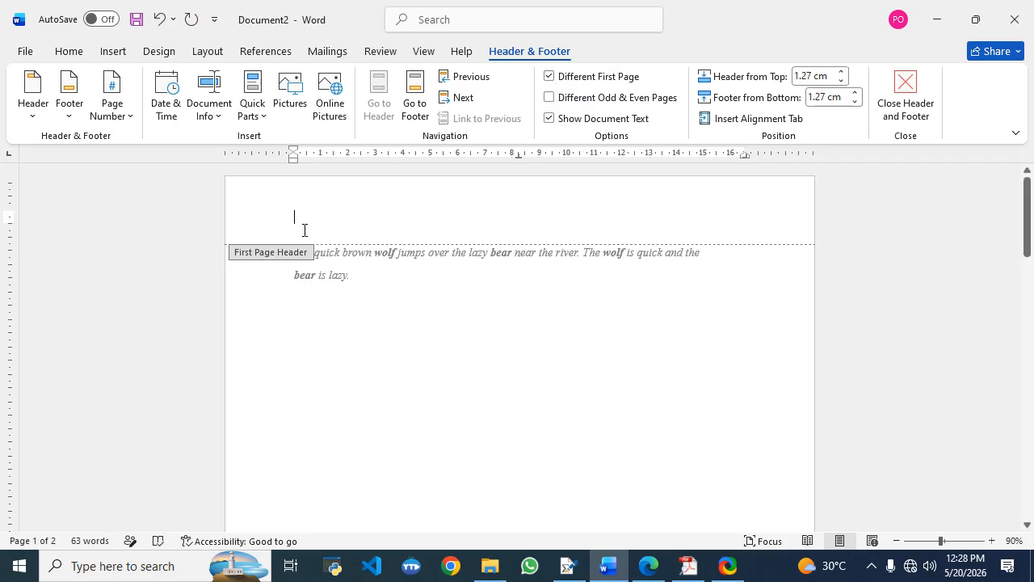
type("introduction")
Italicize the "introduction" header text and return to the document body.
left_click_drag(357, 218, 291, 216)
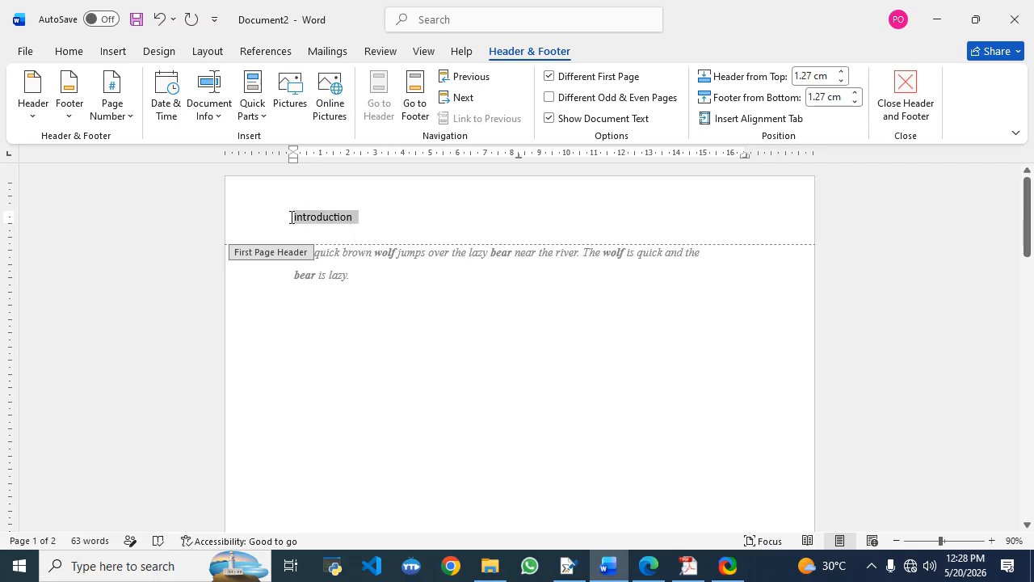
left_click(69, 53)
left_click(115, 110)
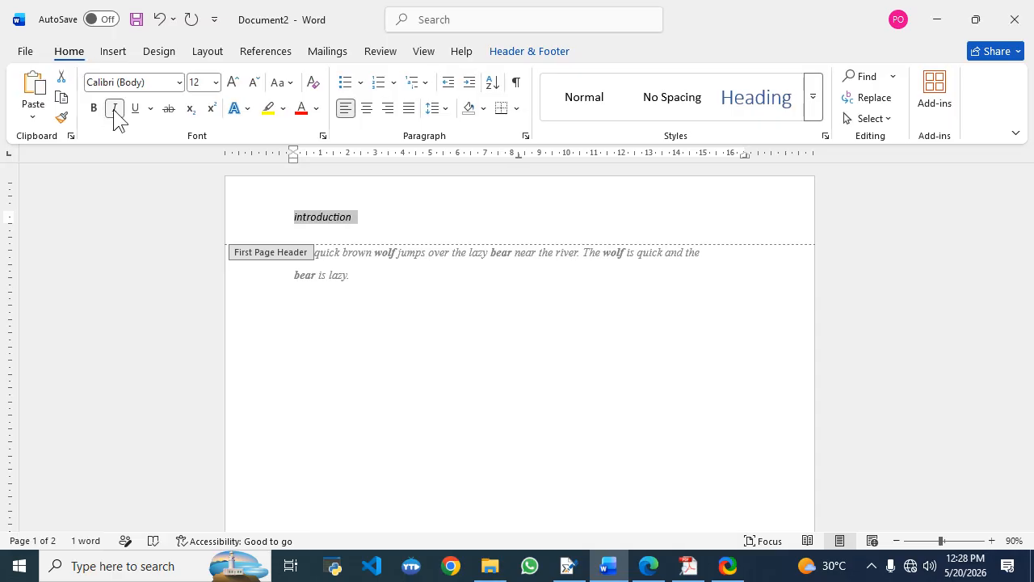
double_click(422, 385)
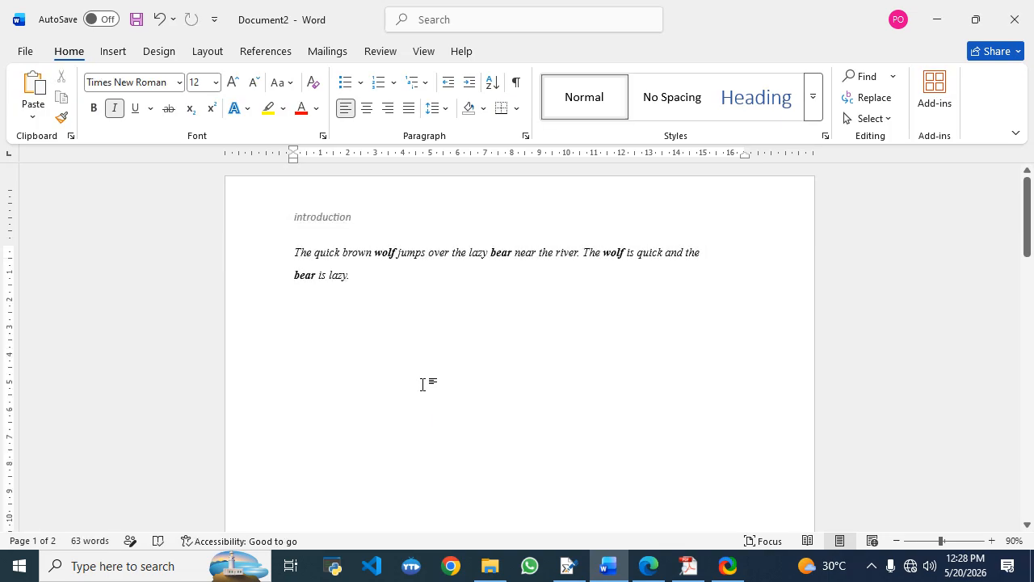
Look through page 1 and page 2 to check the header on each page.
scroll(422, 384, "down", 15)
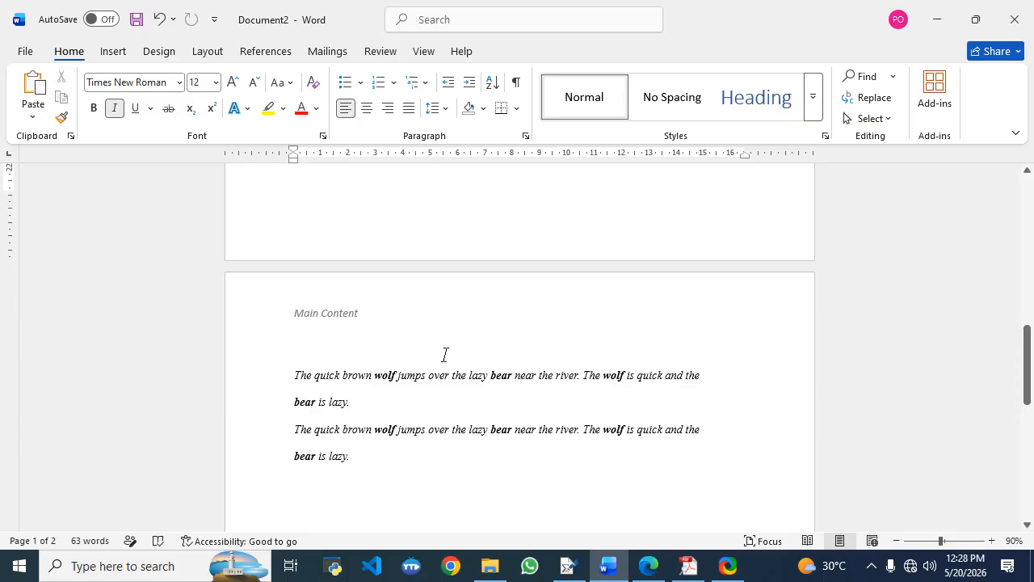
scroll(446, 358, "down", 4)
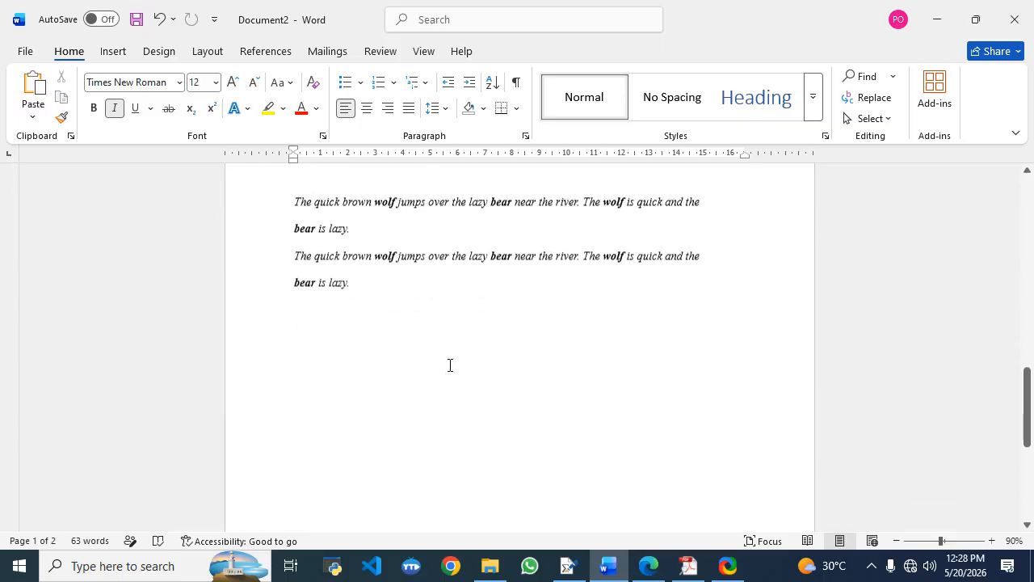
scroll(450, 363, "up", 4)
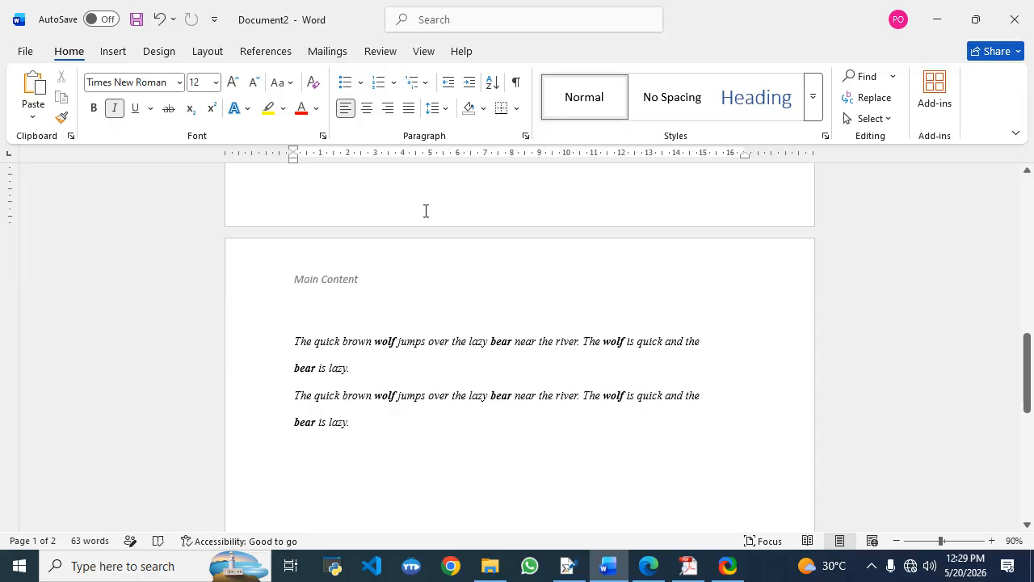
scroll(420, 369, "down", 5)
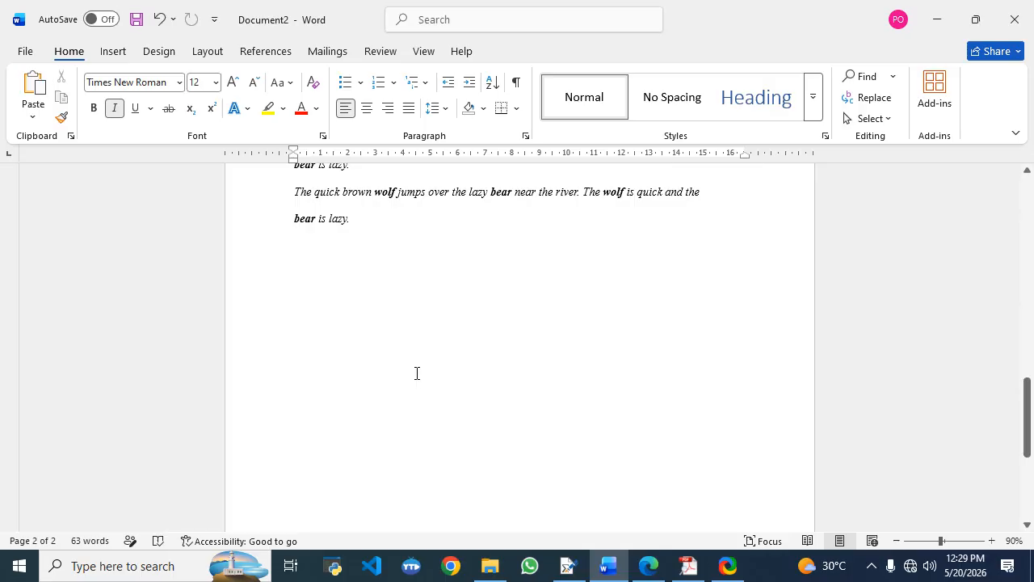
Check the page numbering instruction in WinEdtPDF, return to Word, and insert the Plain Number 2 page number in the page 2 footer.
left_click(687, 566)
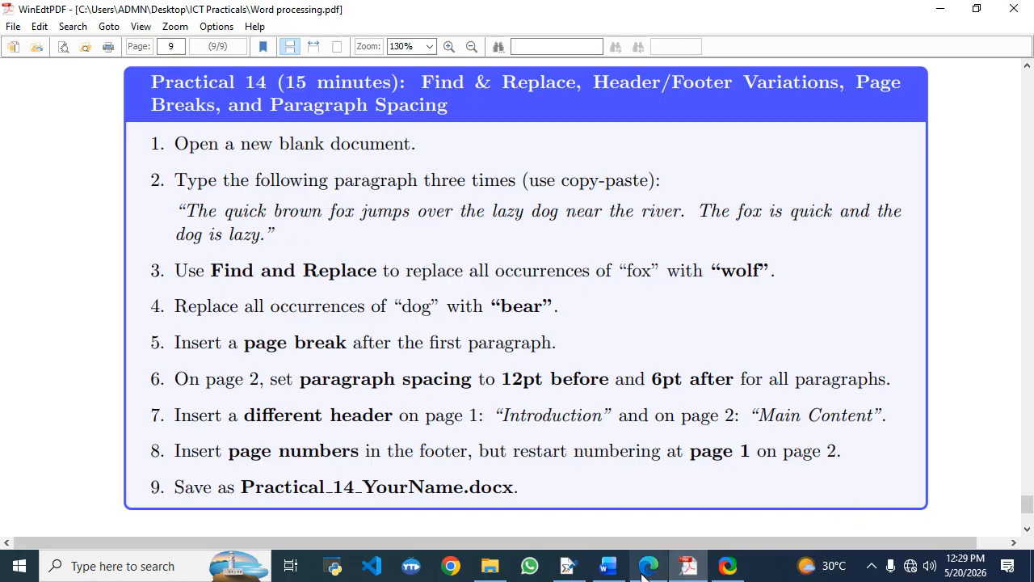
left_click(608, 565)
scroll(619, 345, "down", 5)
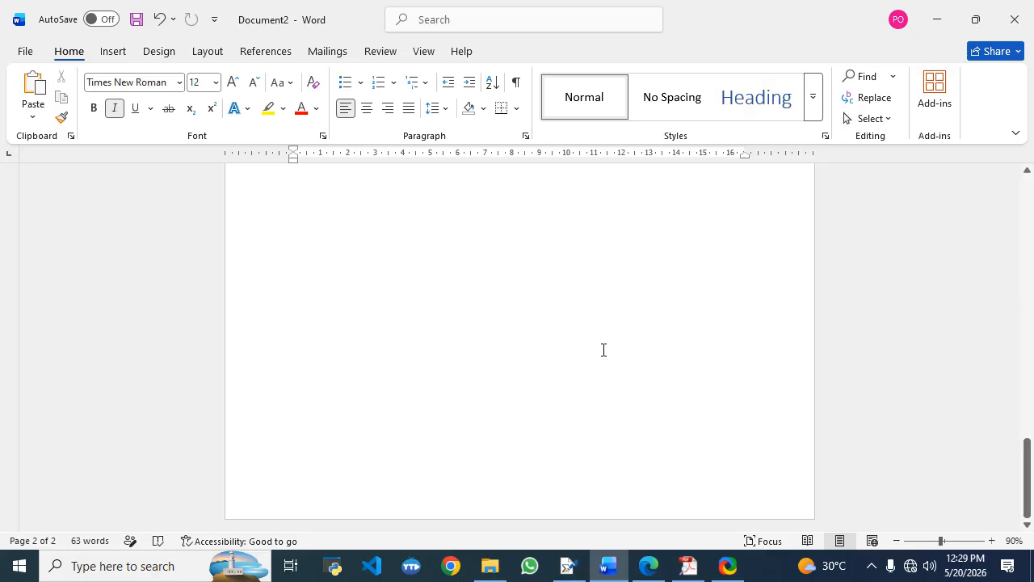
double_click(525, 504)
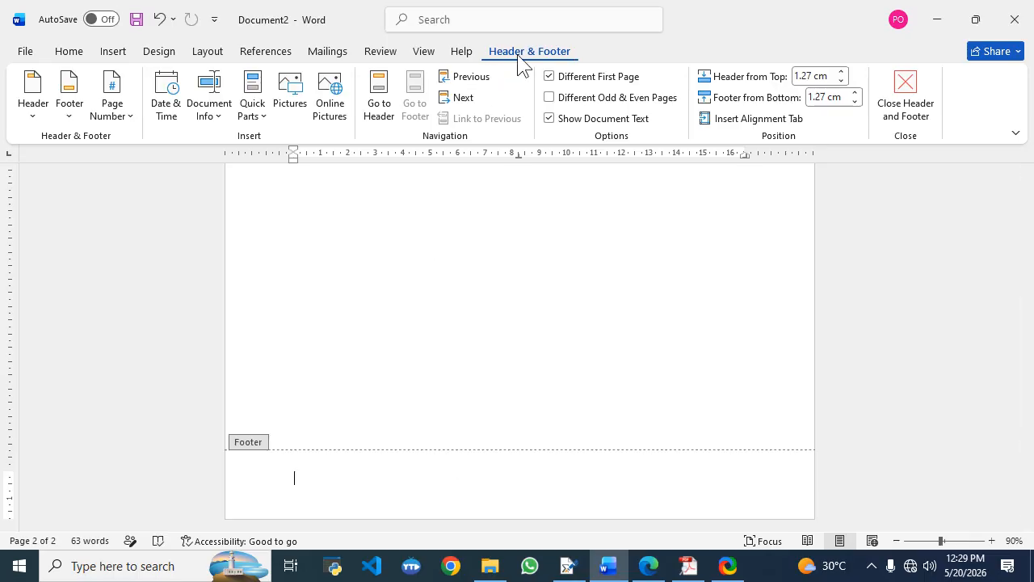
left_click(132, 106)
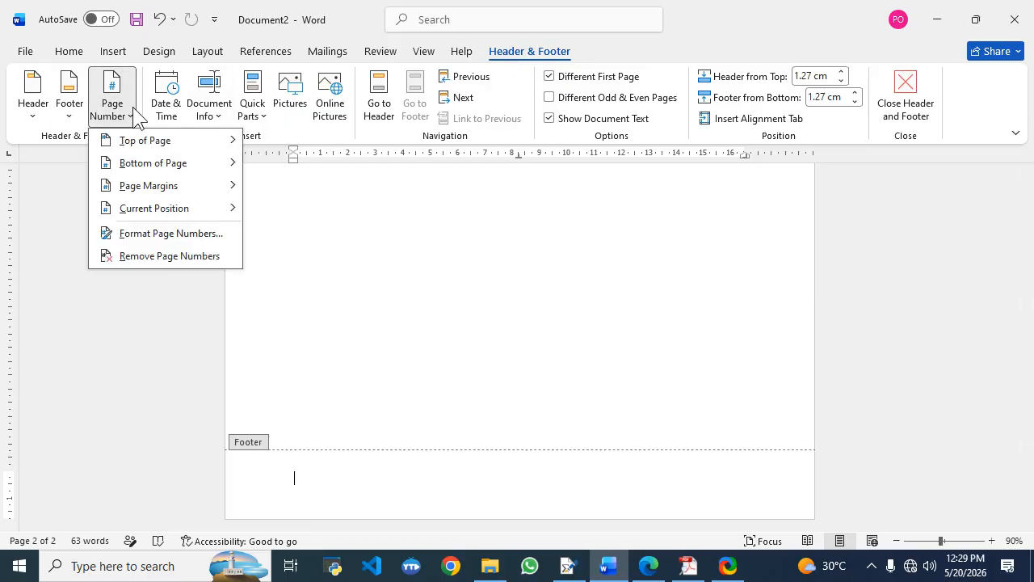
mouse_move(232, 170)
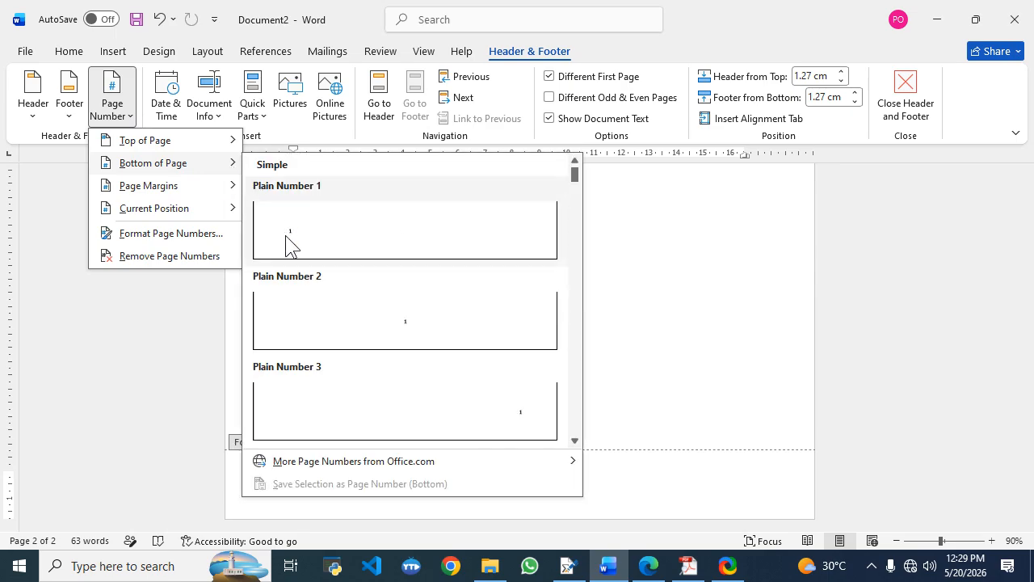
left_click(412, 344)
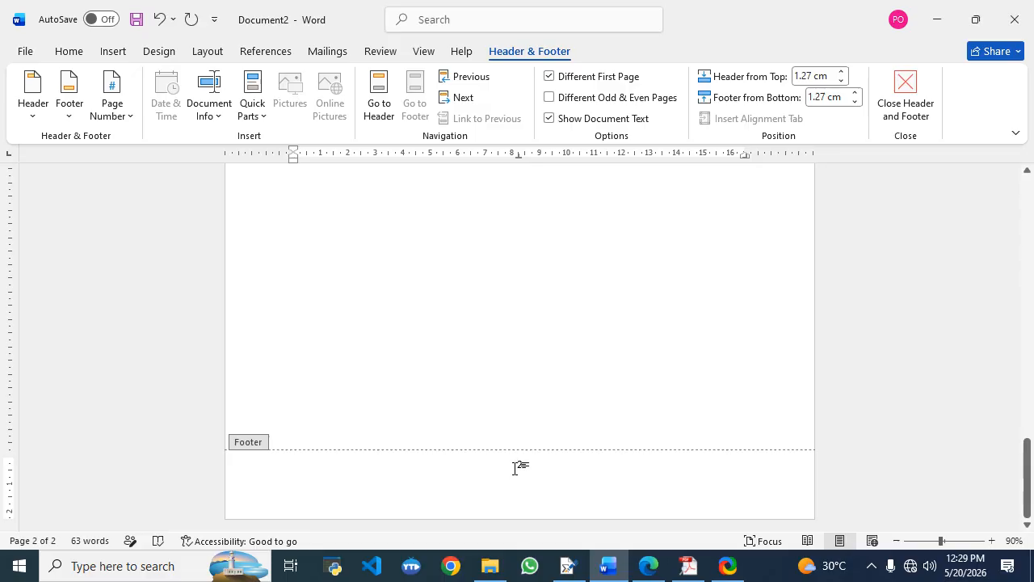
Recheck the restart instruction in WinEdtPDF, and in Word format the page numbers to start at 0.
left_click(687, 568)
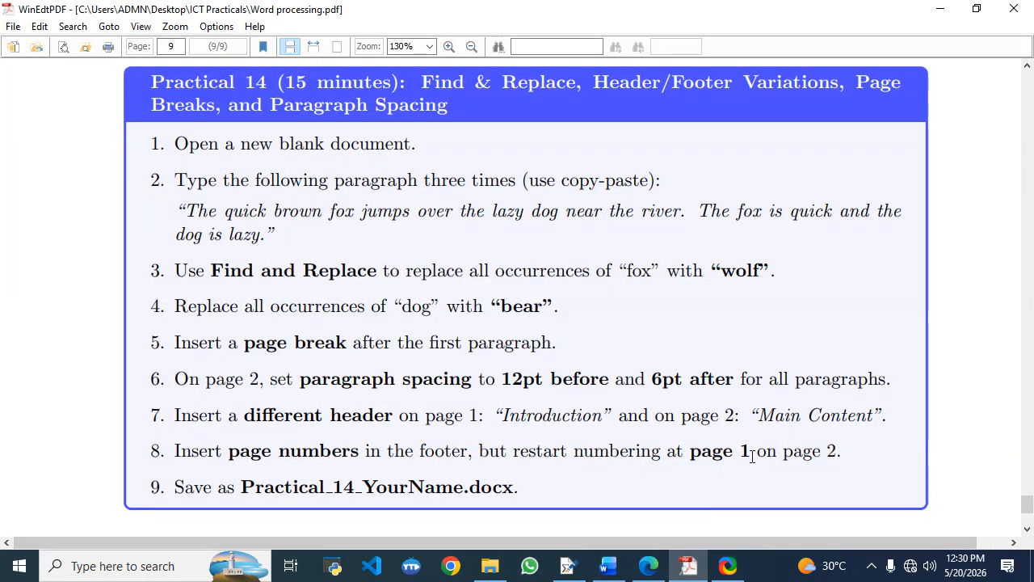
left_click(608, 565)
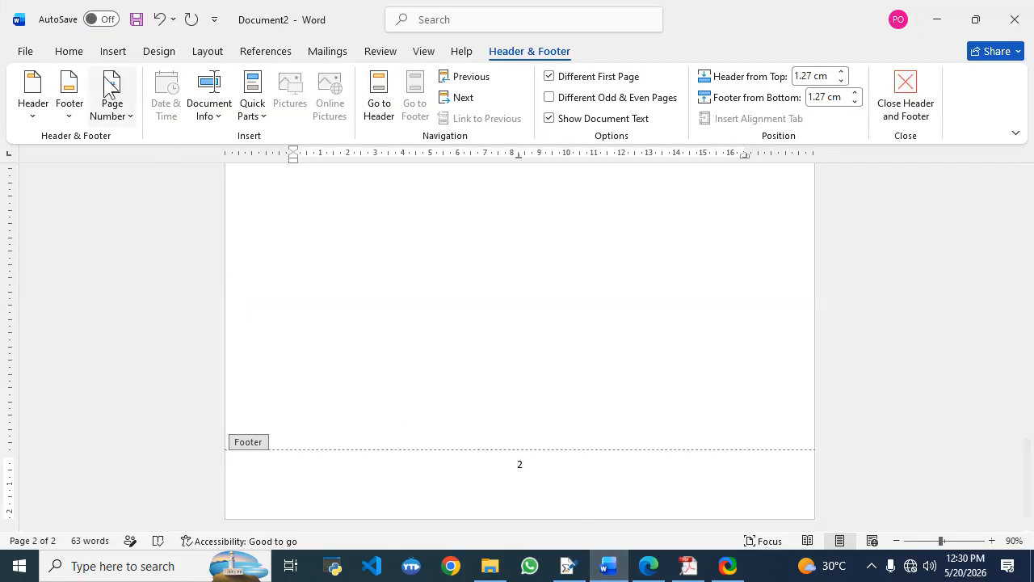
left_click(117, 115)
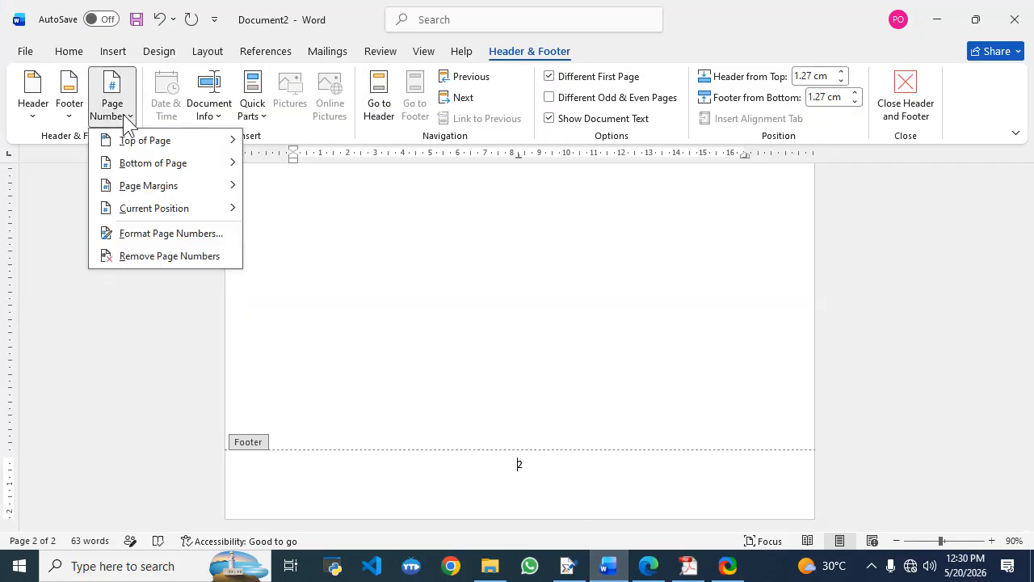
left_click(162, 235)
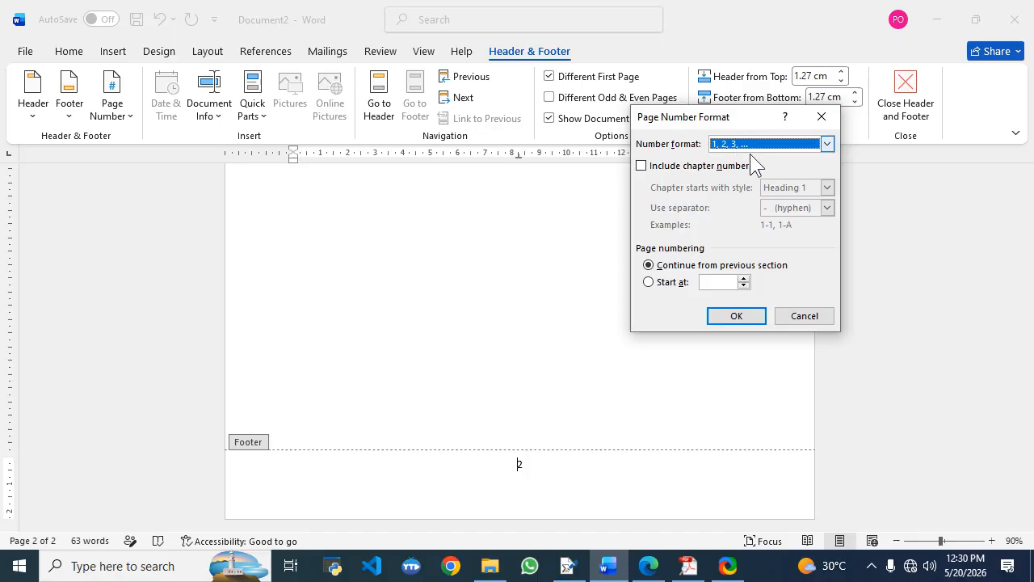
left_click(649, 283)
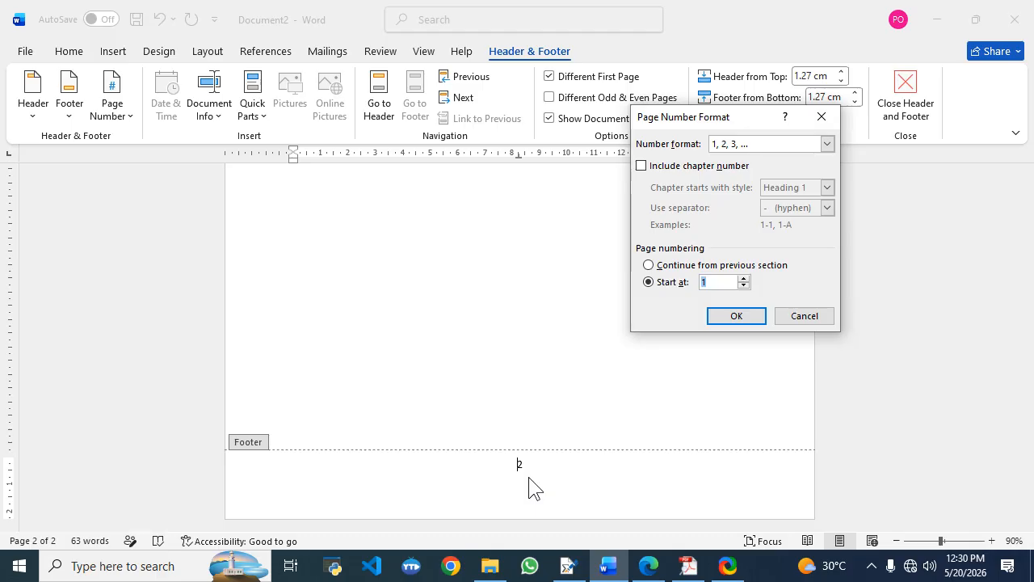
type("0")
left_click(725, 317)
scroll(619, 400, "up", 2)
scroll(623, 397, "down", 4)
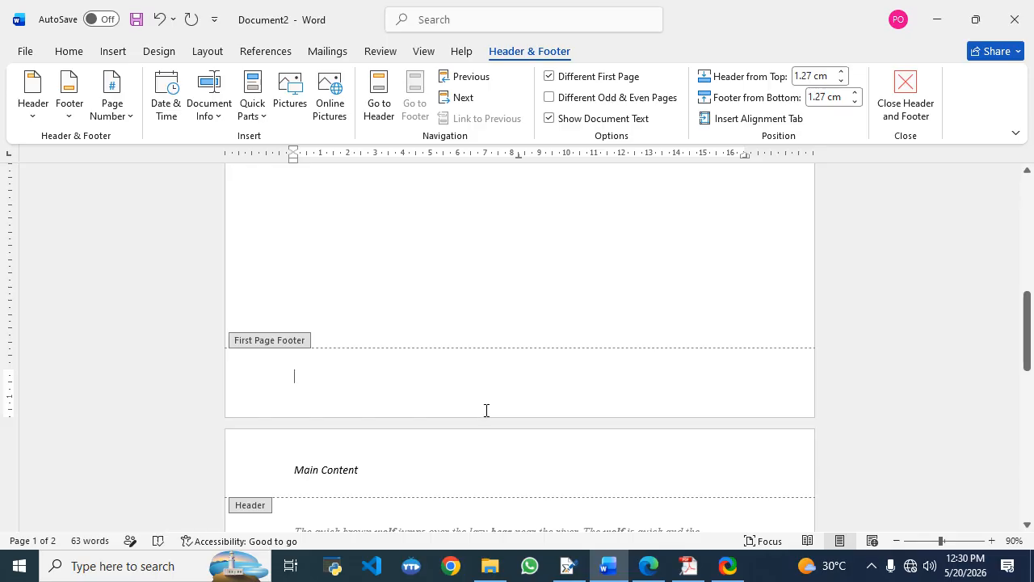
scroll(498, 397, "down", 15)
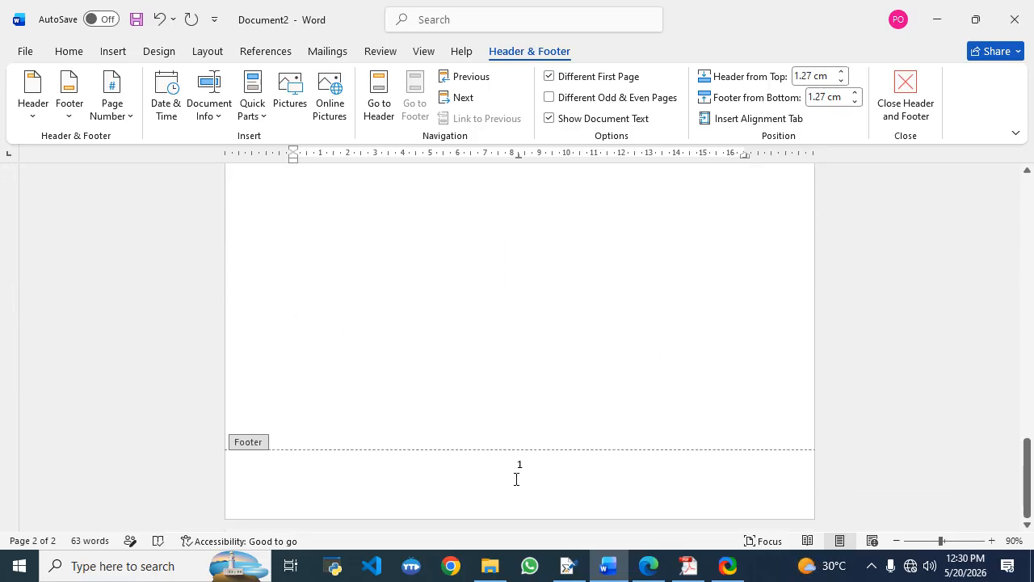
Add the word "page" before the number in the page 2 footer, make the footer text lowercase, and return to the body.
left_click(515, 464)
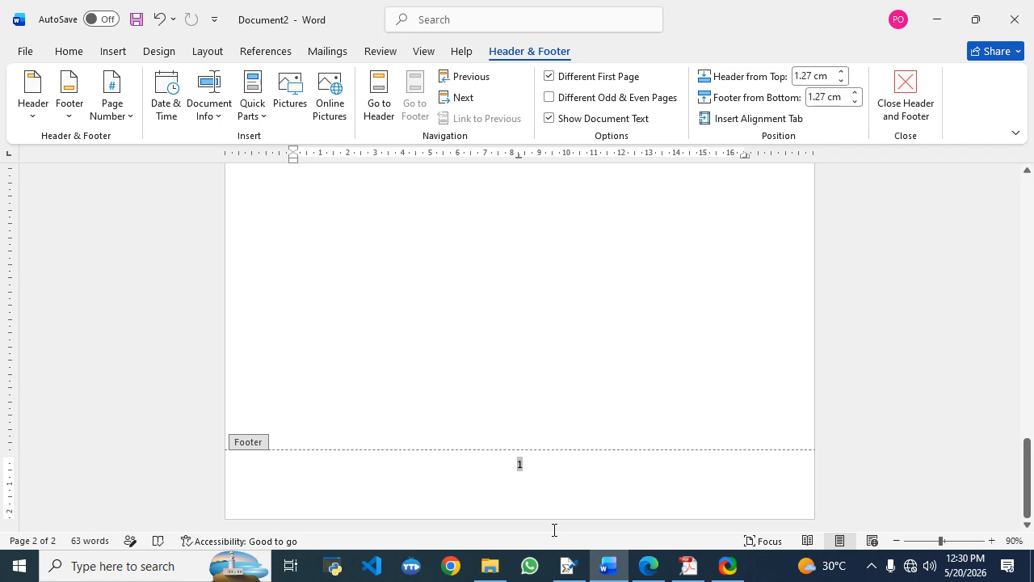
type("page")
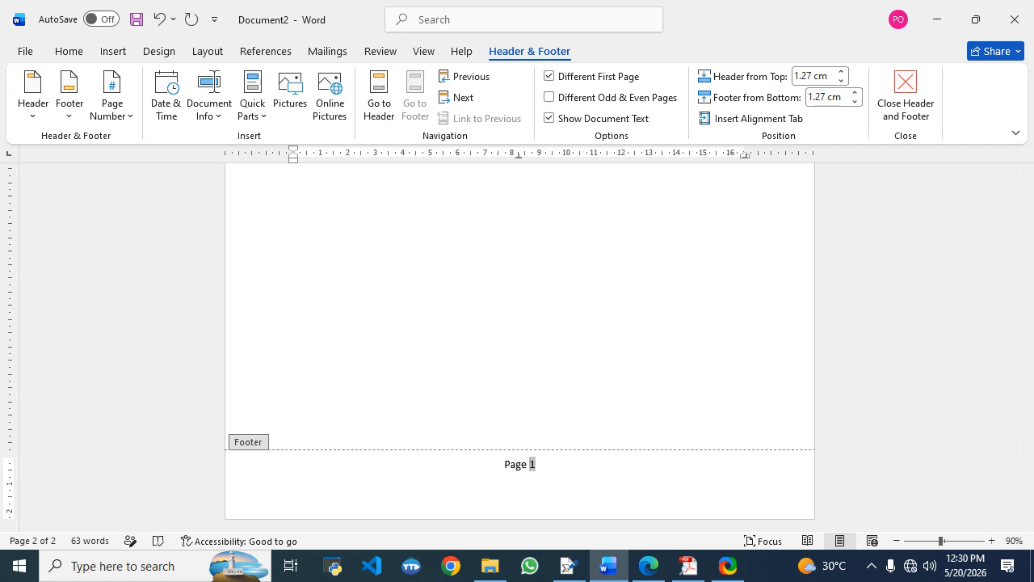
left_click_drag(502, 464, 546, 467)
left_click(69, 54)
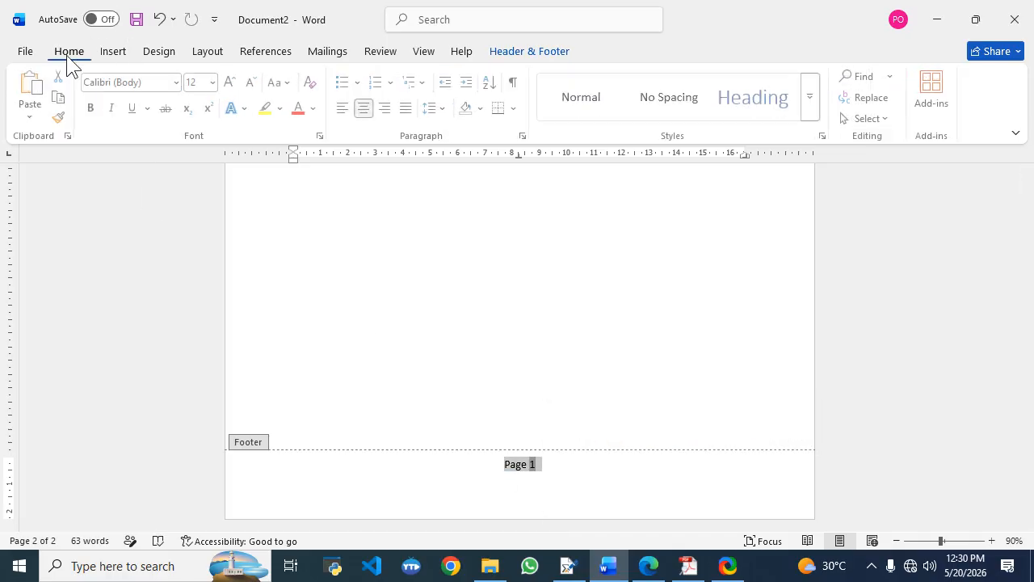
left_click(283, 82)
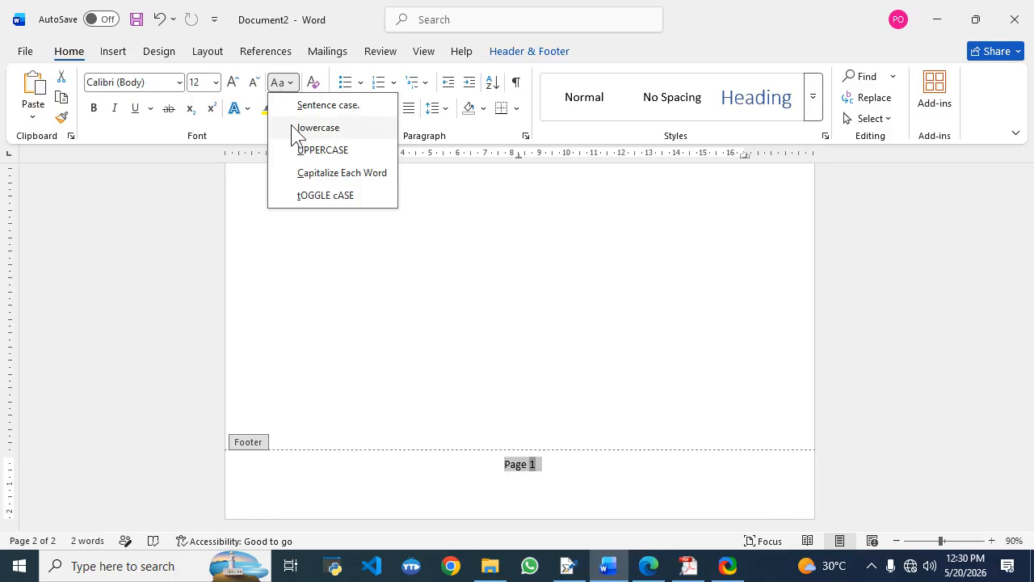
left_click(329, 128)
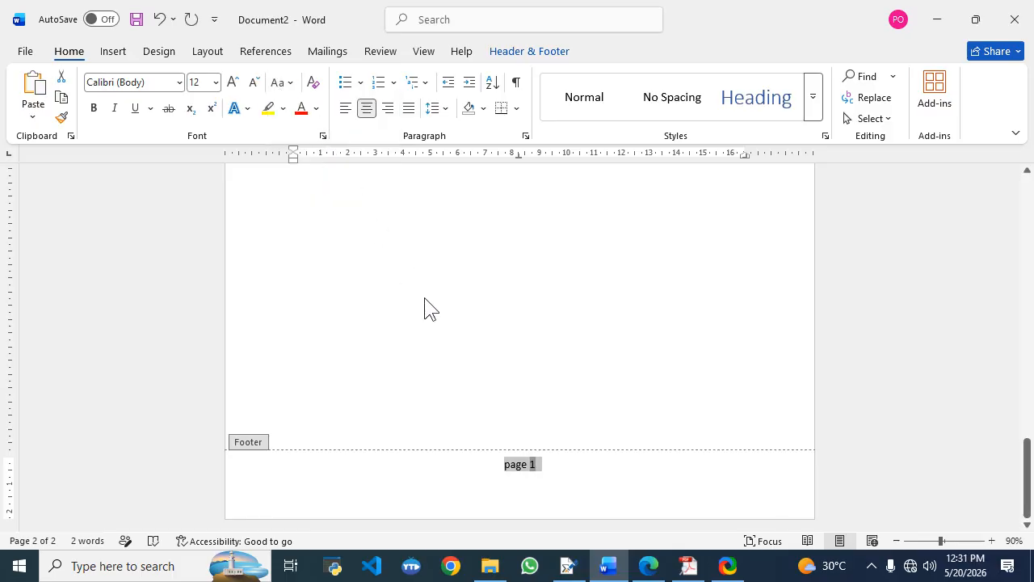
key("Escape")
scroll(530, 399, "down", 5)
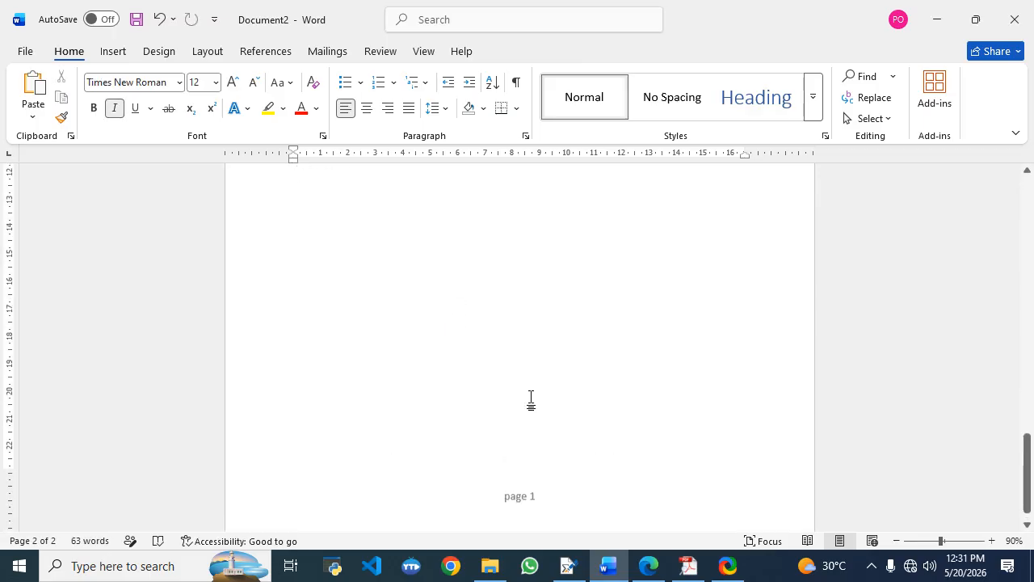
Insert a blank page on page 2 and check the footer numbering on the resulting pages.
scroll(563, 473, "up", 6)
scroll(307, 376, "down", 2)
left_click(114, 54)
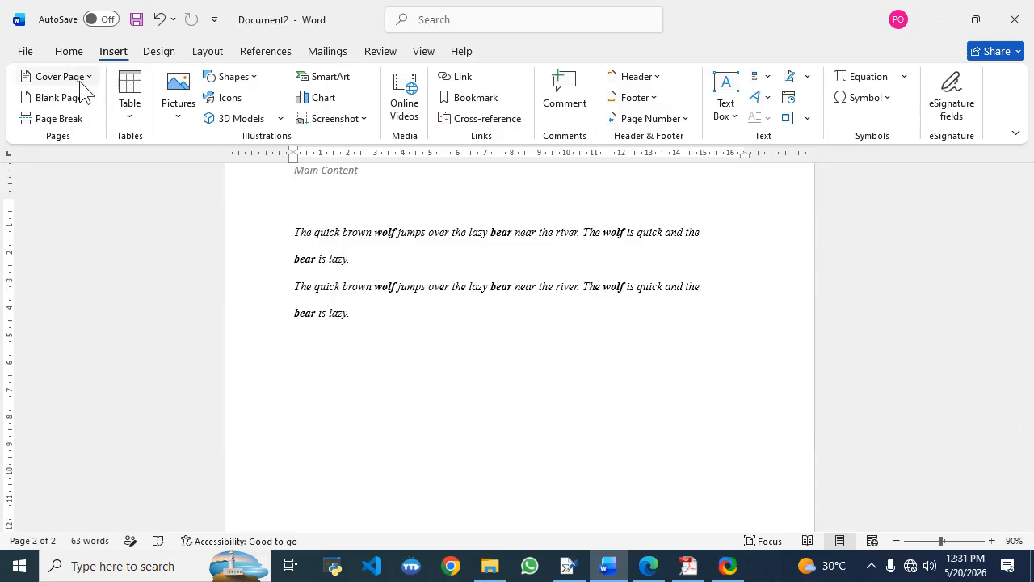
left_click(58, 98)
scroll(473, 298, "down", 8)
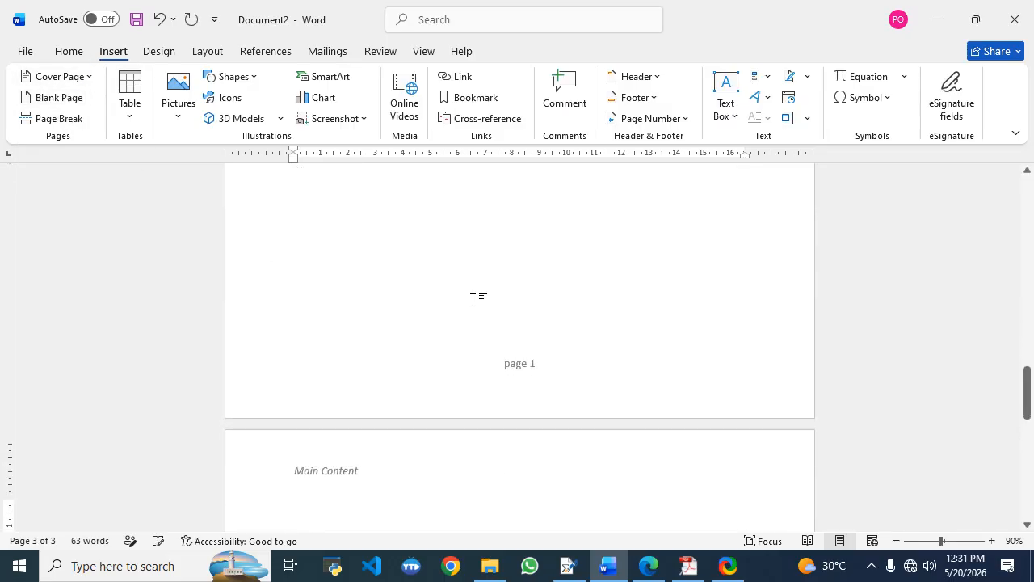
scroll(475, 299, "down", 3)
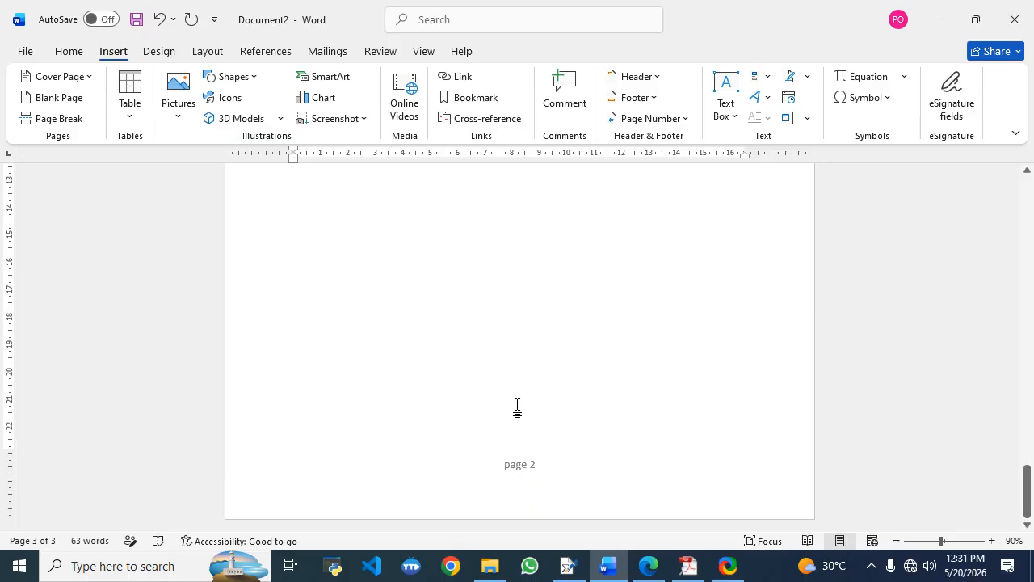
Check the required file name in WinEdtPDF, return to Word, and choose the ICT Pracs folder on the Desktop as the Save As location.
left_click(688, 566)
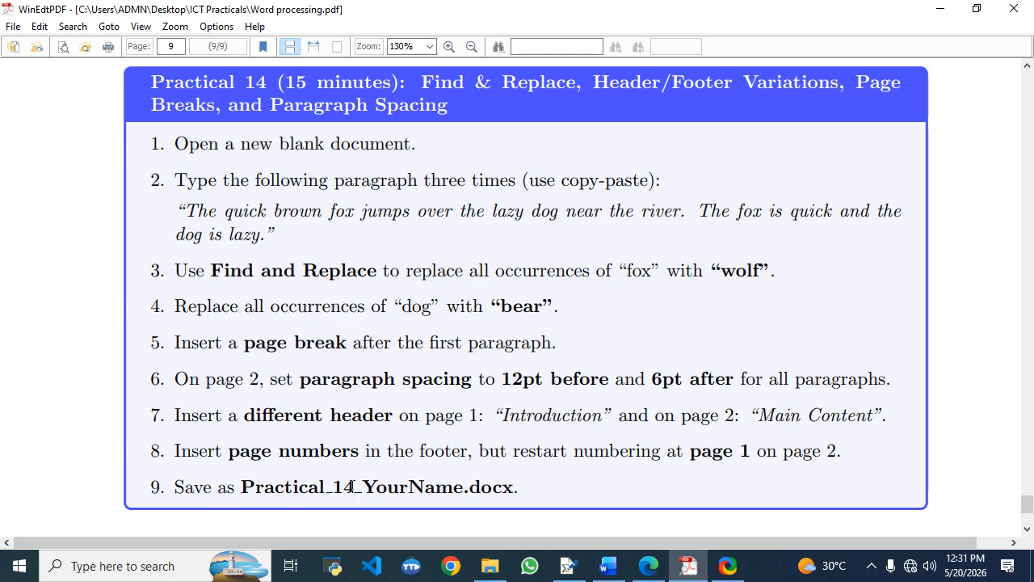
left_click(606, 563)
left_click(26, 55)
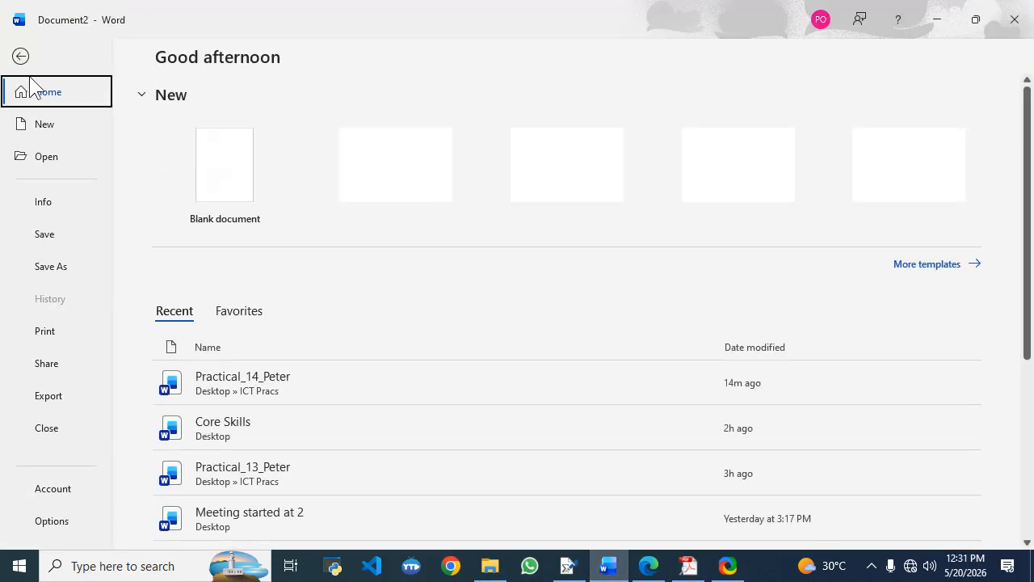
left_click(55, 269)
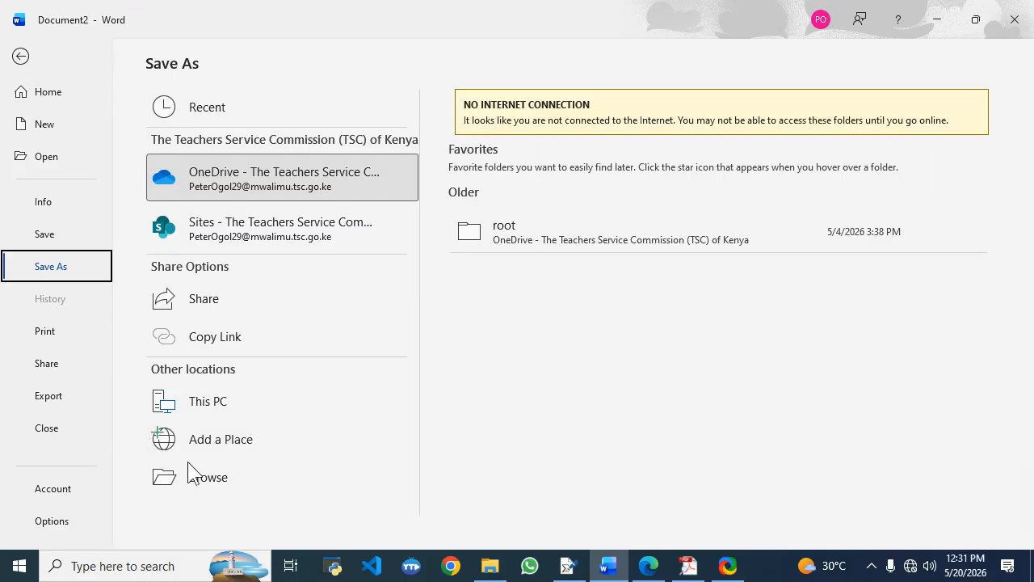
left_click(212, 478)
scroll(65, 146, "up", 5)
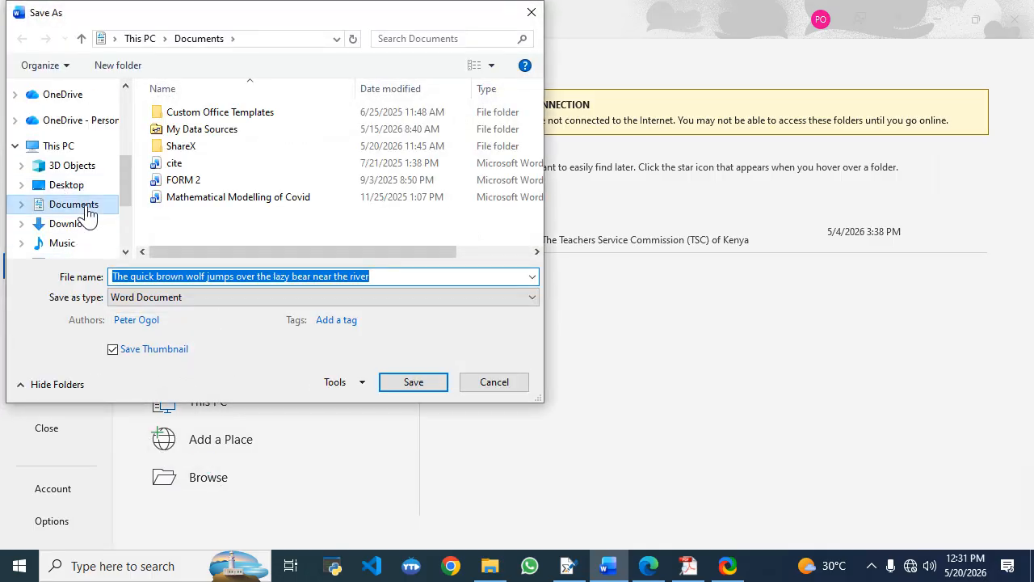
left_click(69, 123)
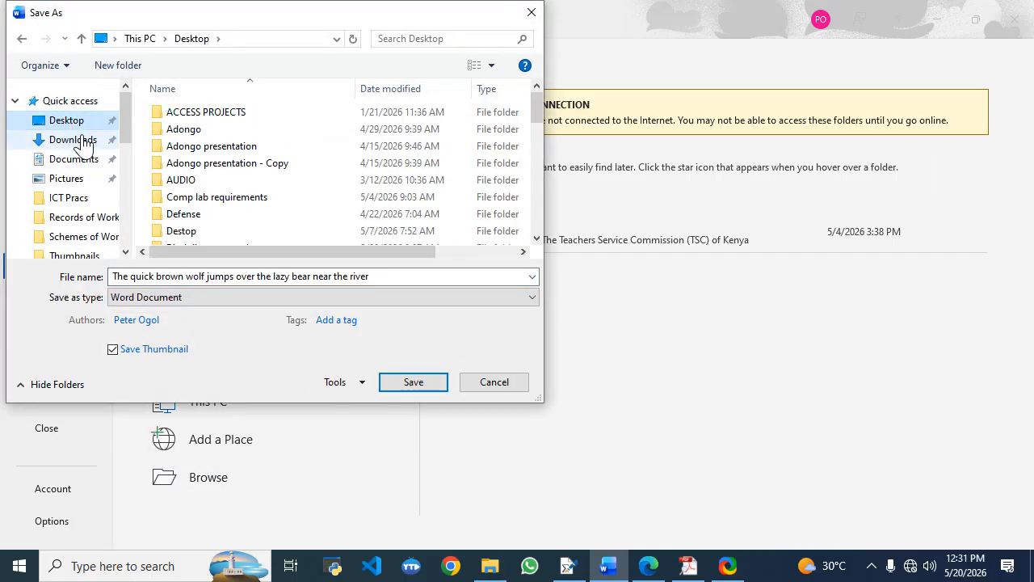
scroll(288, 121, "down", 4)
scroll(287, 132, "down", 2)
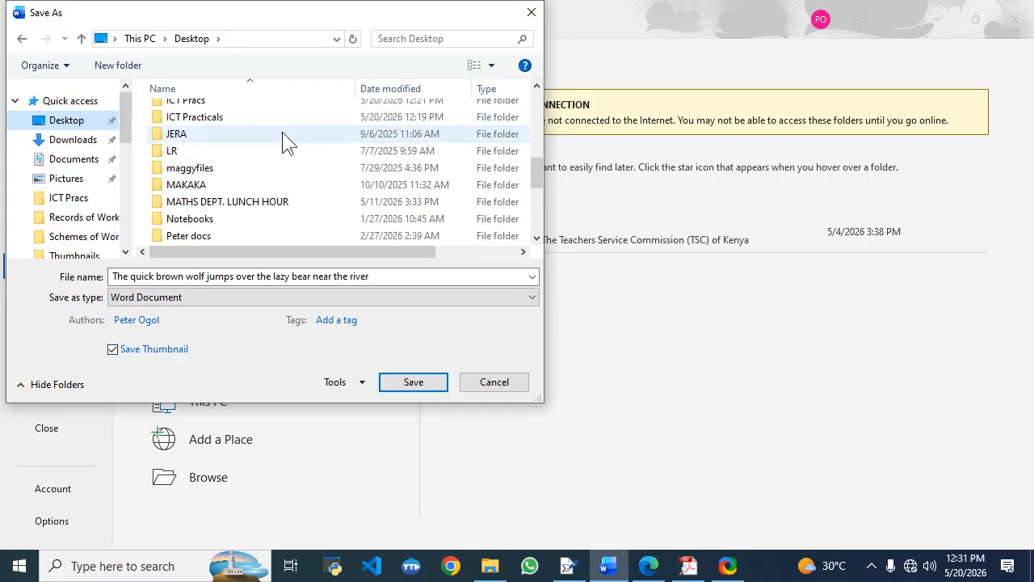
double_click(213, 103)
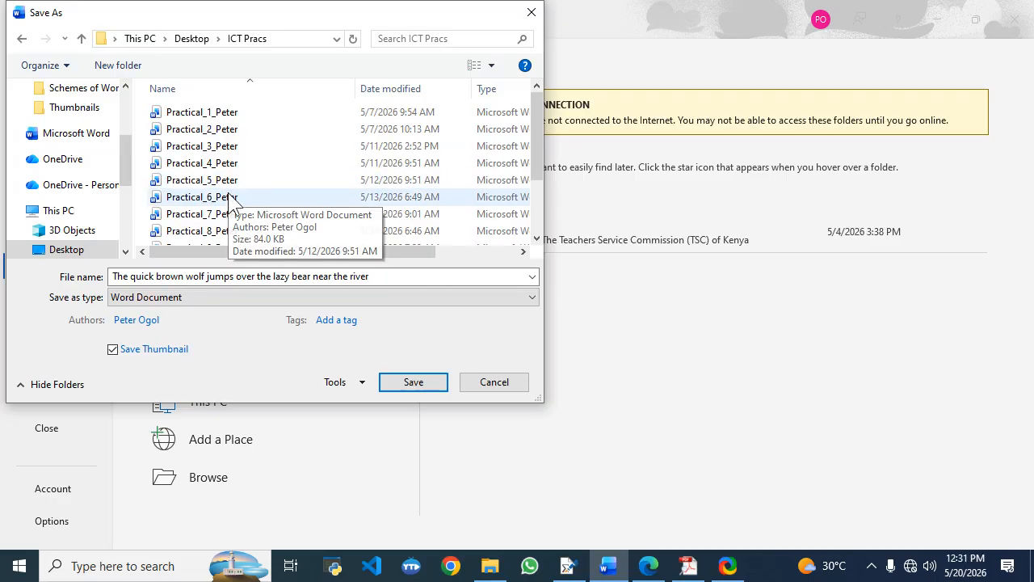
Base the file name on the existing Practical_6 file, change its number to 14, and save the Word document.
left_click(233, 197)
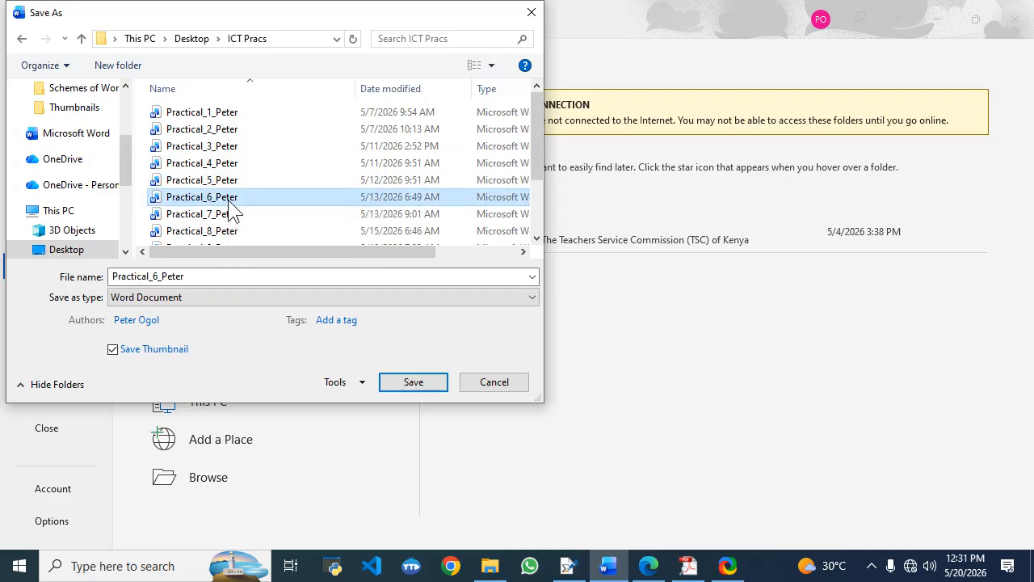
double_click(159, 276)
left_click(160, 276)
key("BackSpace")
type("14")
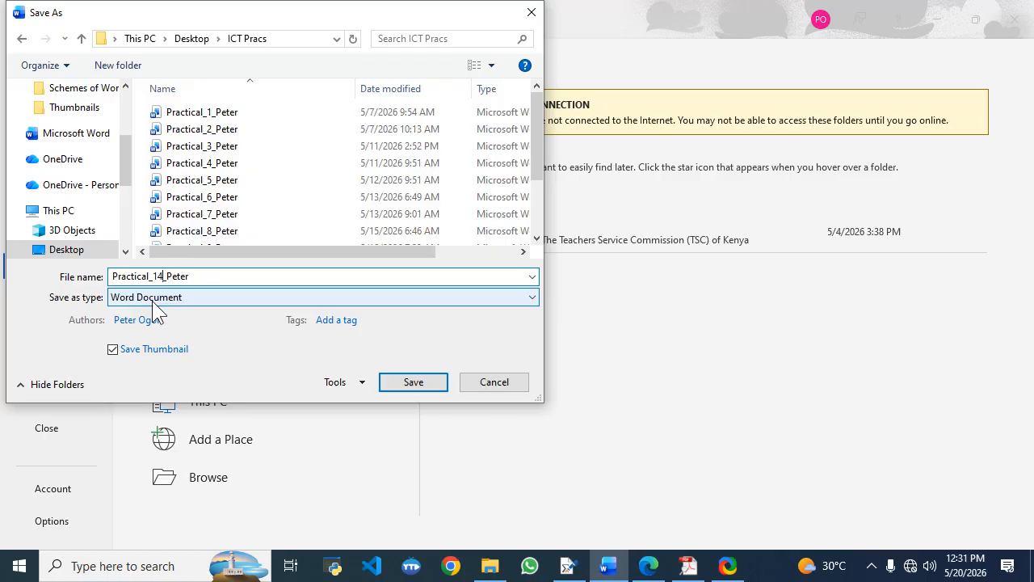
left_click(401, 386)
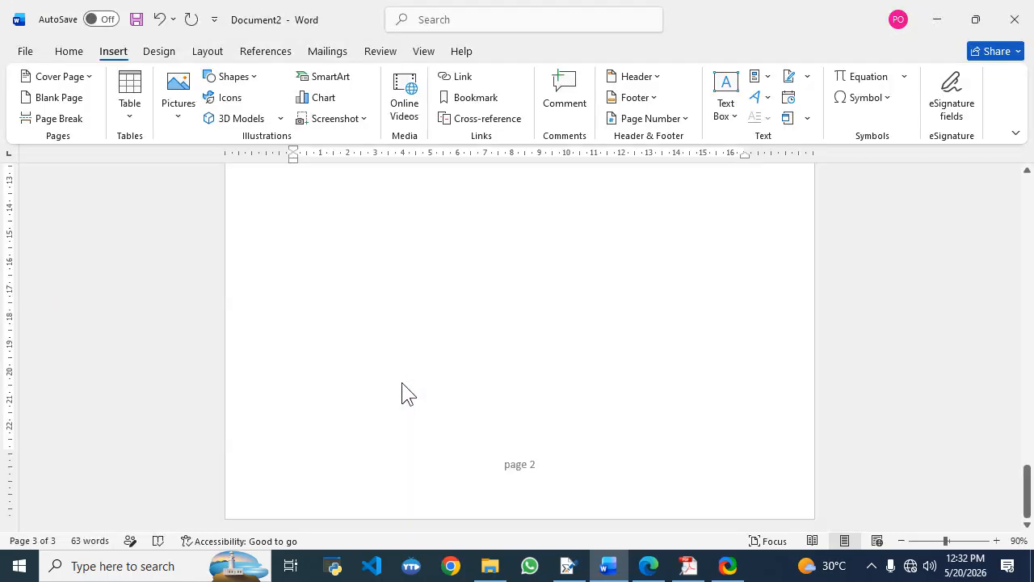